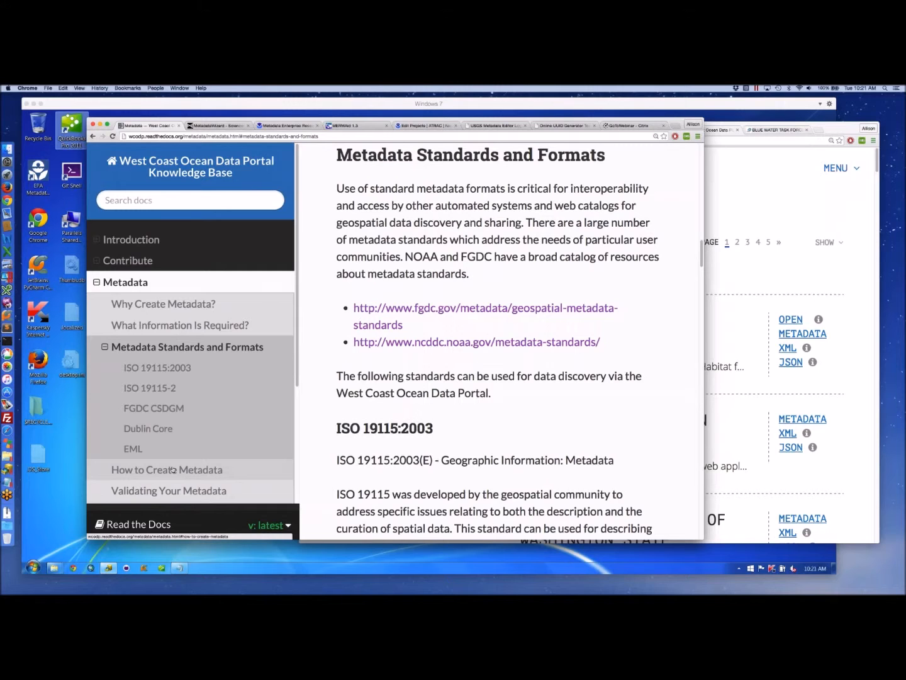
- Open the How to Create Metadata section of the knowledge base and examine its table of metadata tools
left_click(173, 469)
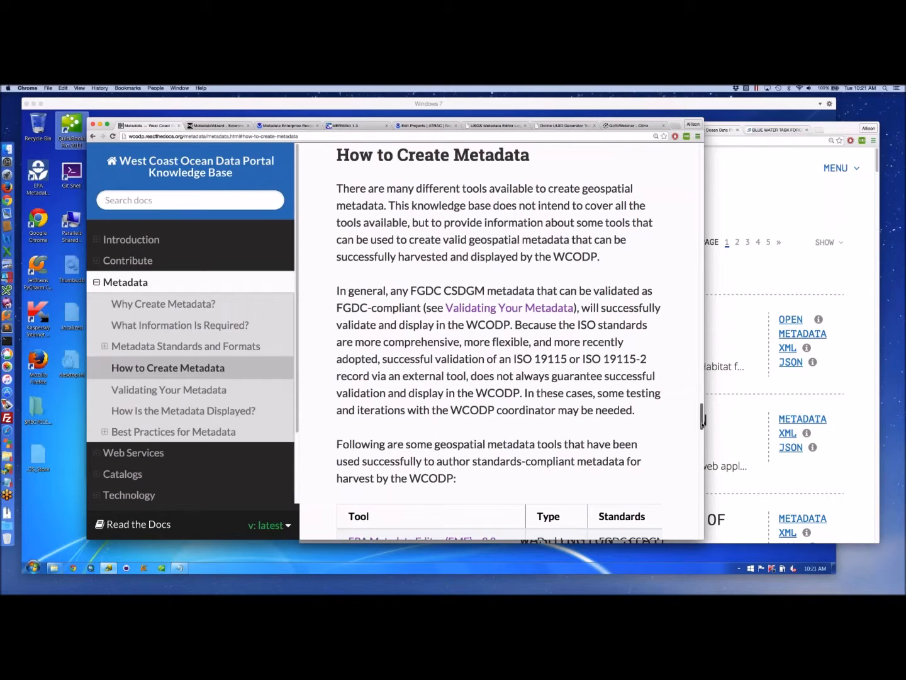
left_click_drag(702, 428, 702, 430)
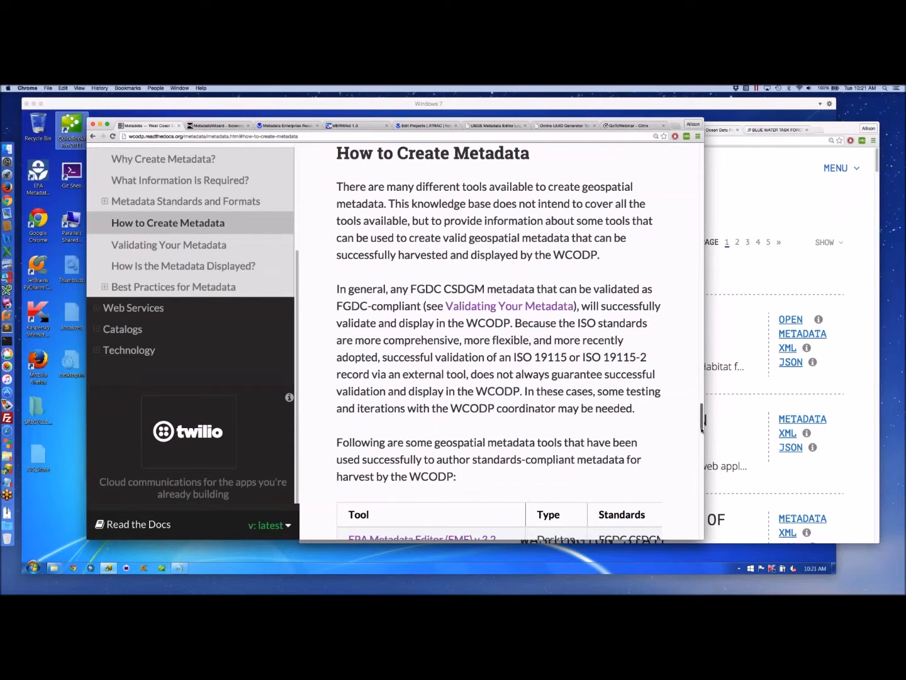
scroll(677, 413, "down", 5)
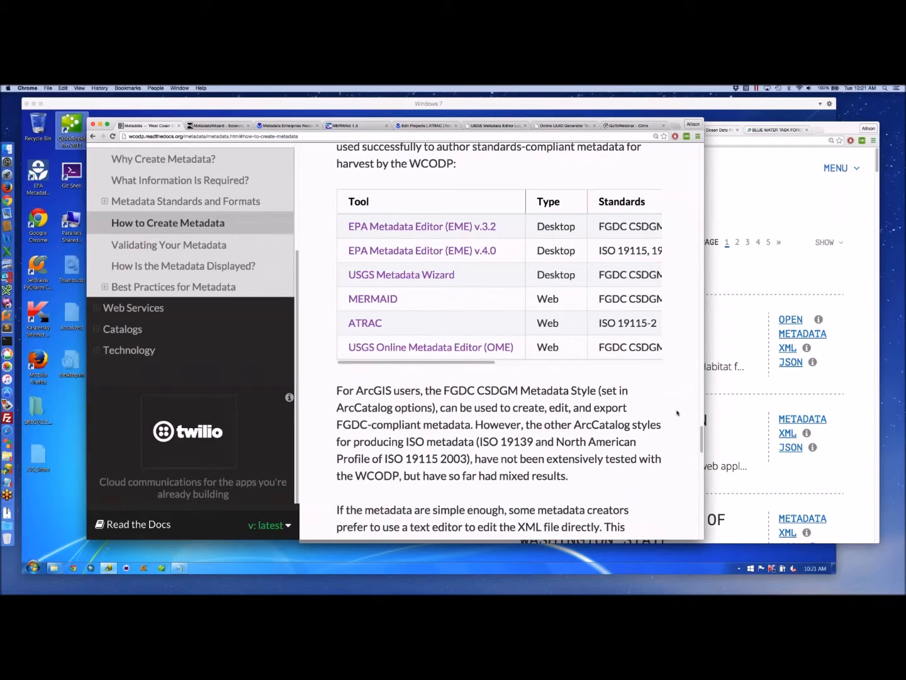
- Switch to the data portal browser window and view Surfrider's Blue Water Task Force page
left_click(774, 131)
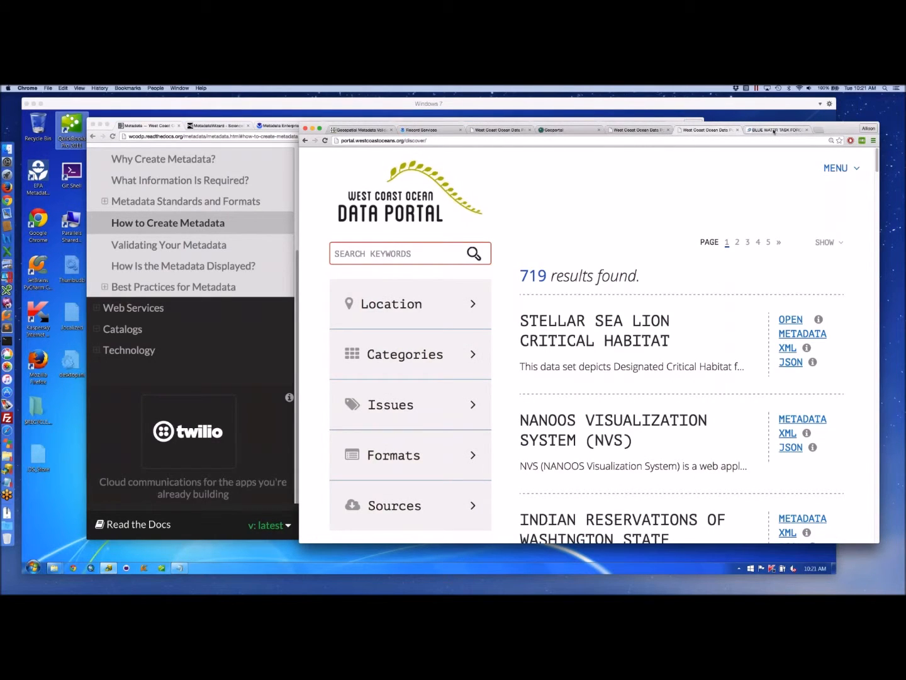
left_click(774, 131)
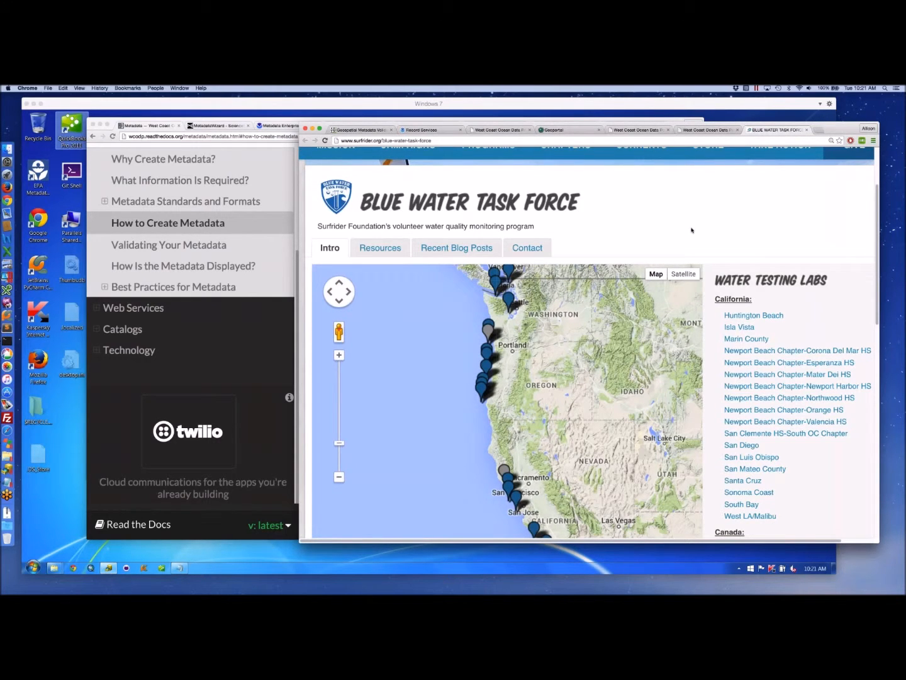
left_click(708, 130)
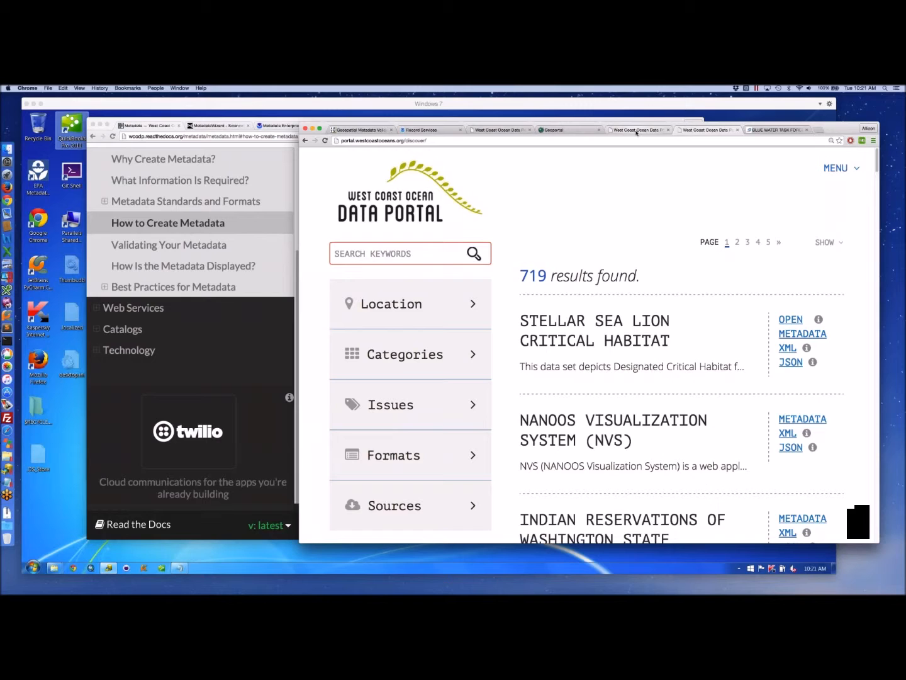
- View the Surfrider-filtered portal listing and read the Blue Water Task Force bacteria data record
left_click(636, 131)
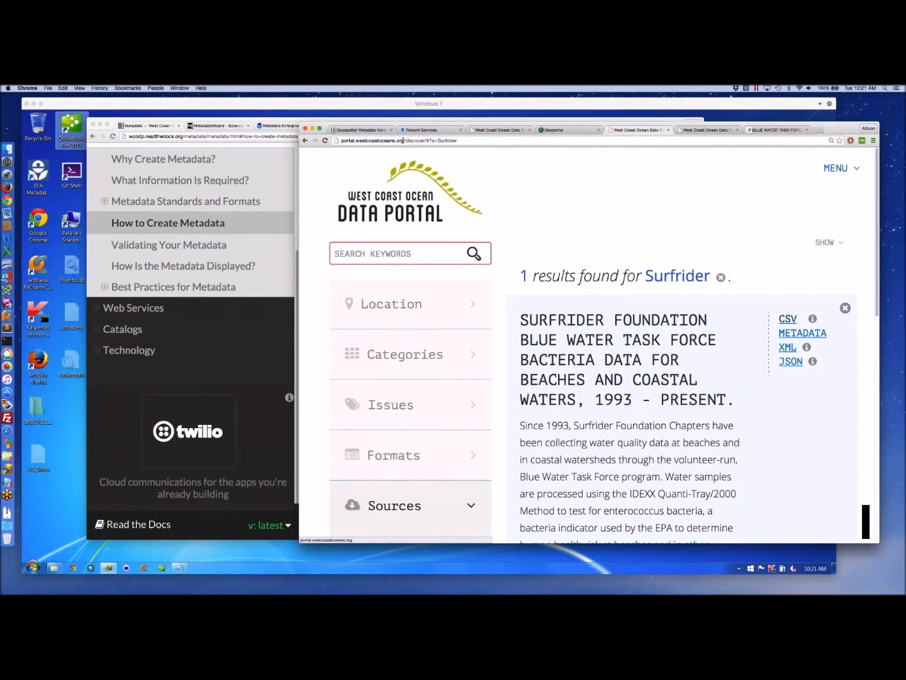
key("ctrl+l")
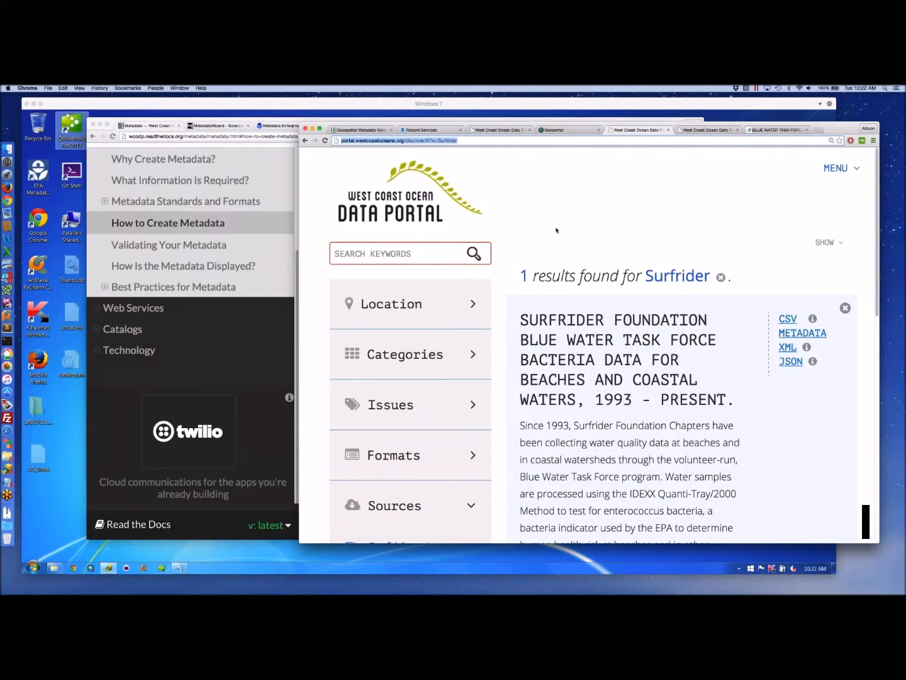
scroll(557, 230, "down", 1)
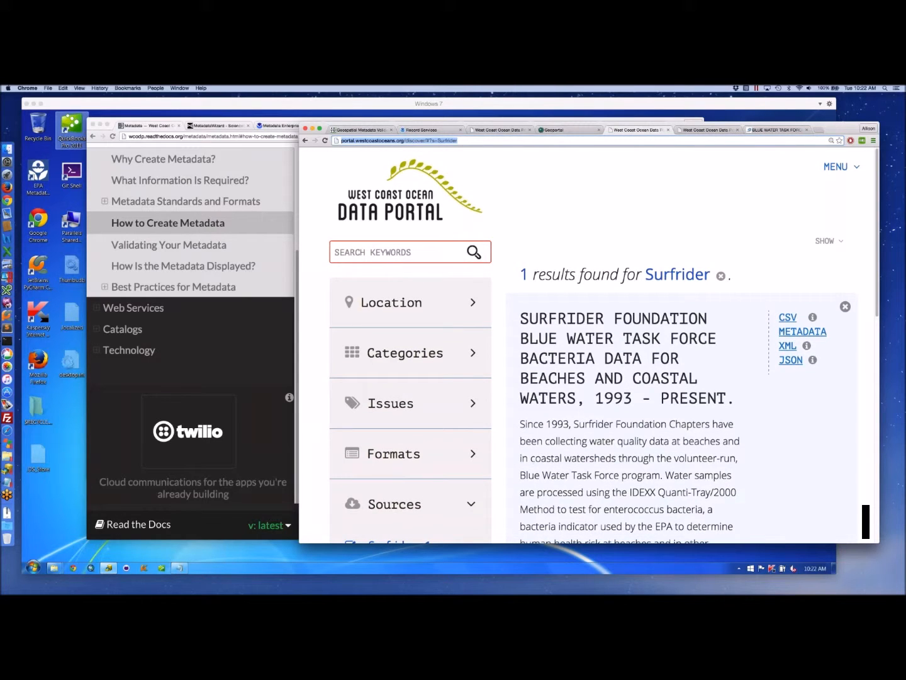
scroll(781, 367, "down", 2)
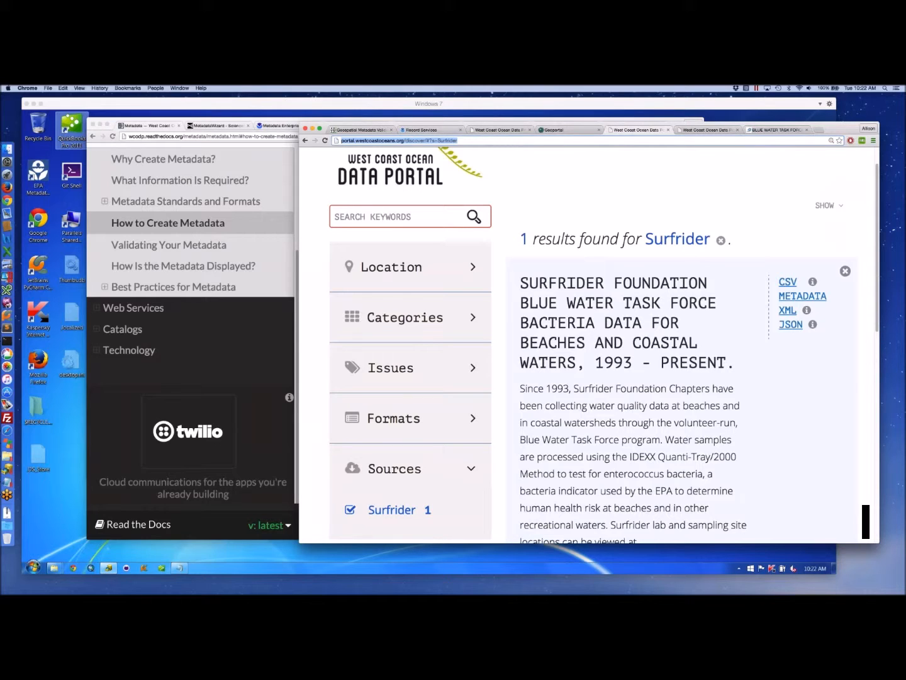
- Return to the knowledge base window and review the types and standards listed for each metadata tool
left_click(187, 121)
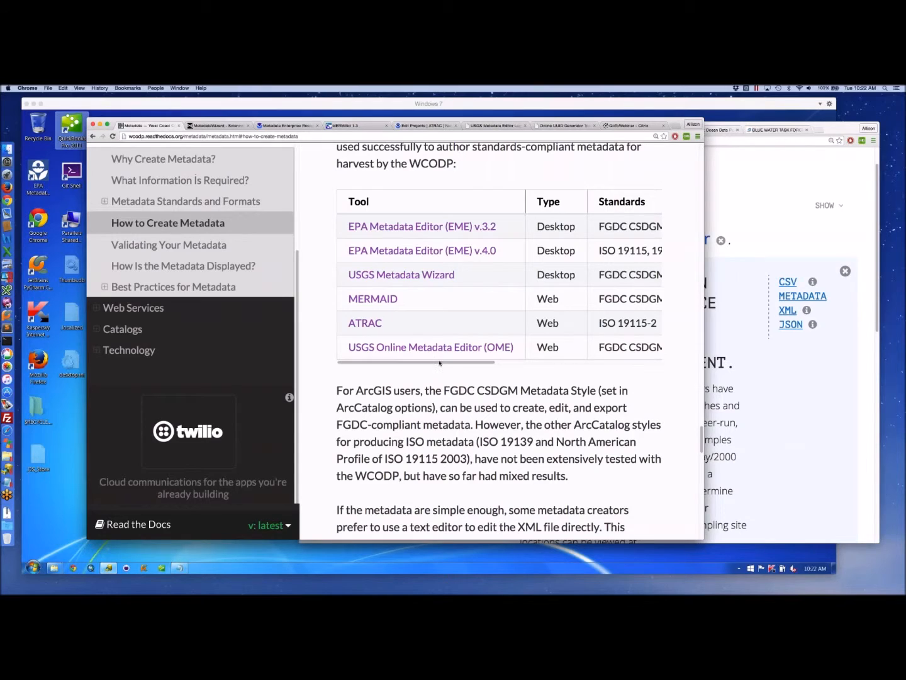
left_click_drag(460, 363, 431, 367)
- Switch to EPA Metadata Editor v4.0 and look through its Basic Data, Distribution & Metadata and Unsupported Elements forms
key("super+Tab")
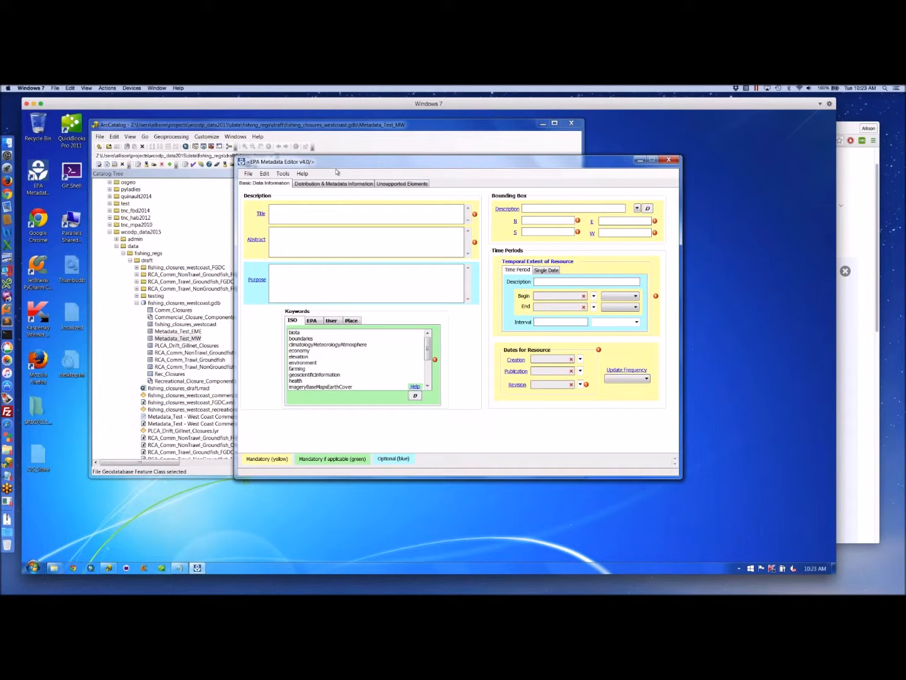
left_click_drag(329, 162, 337, 172)
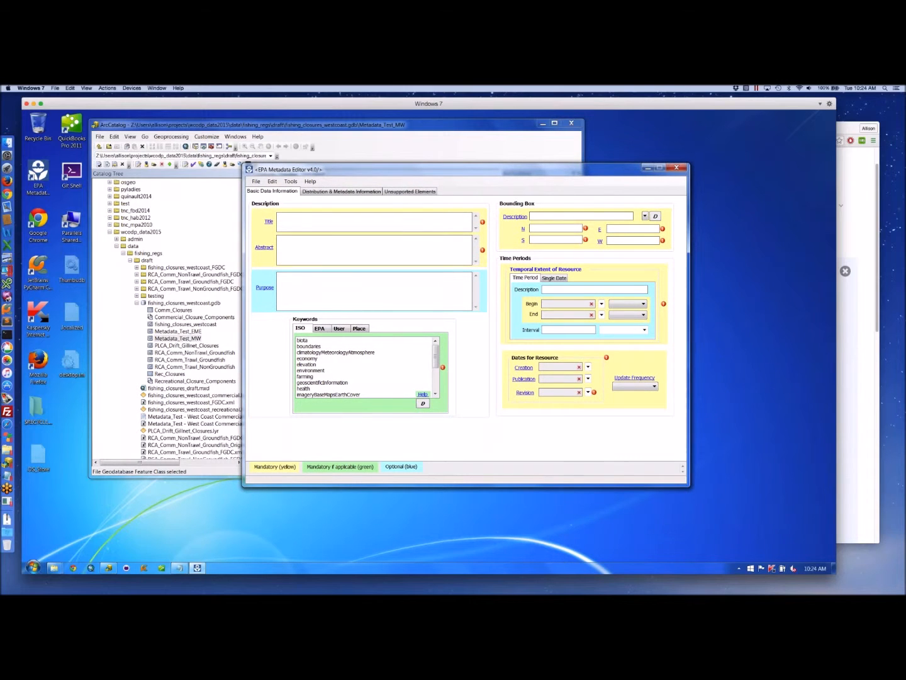
left_click(342, 193)
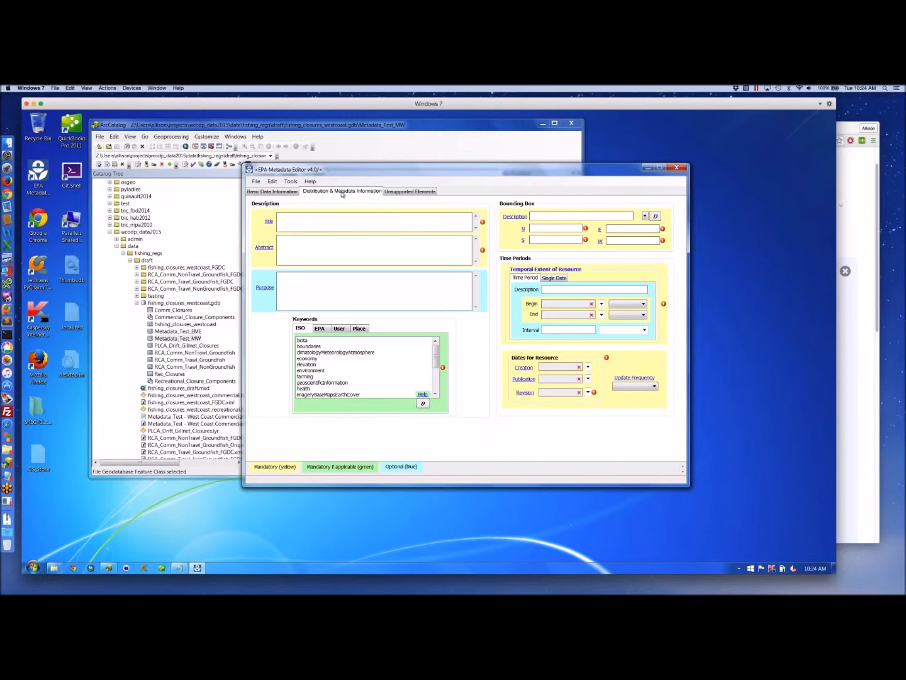
left_click(396, 193)
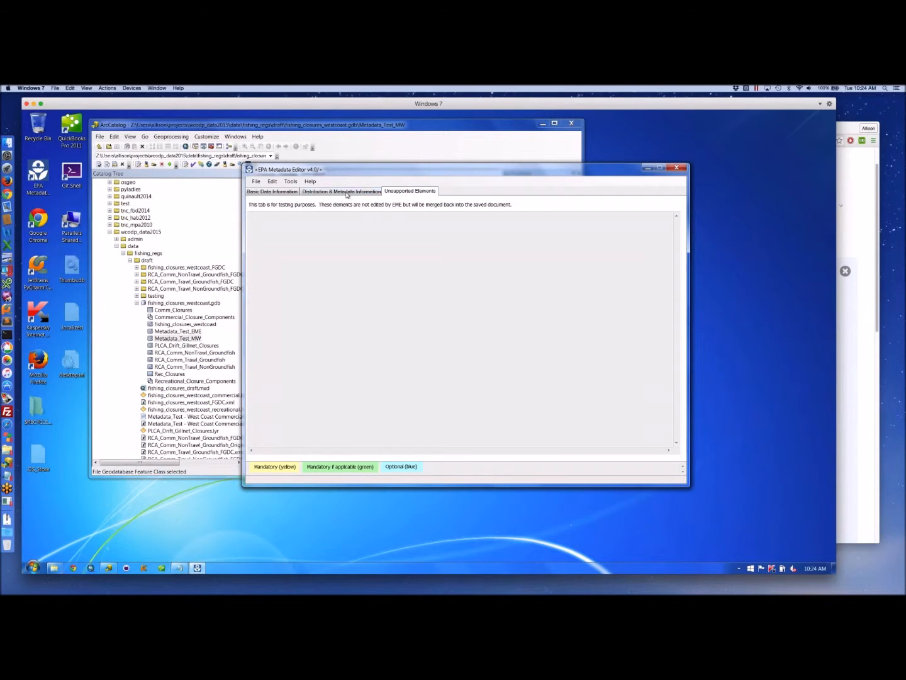
left_click_drag(363, 172, 378, 173)
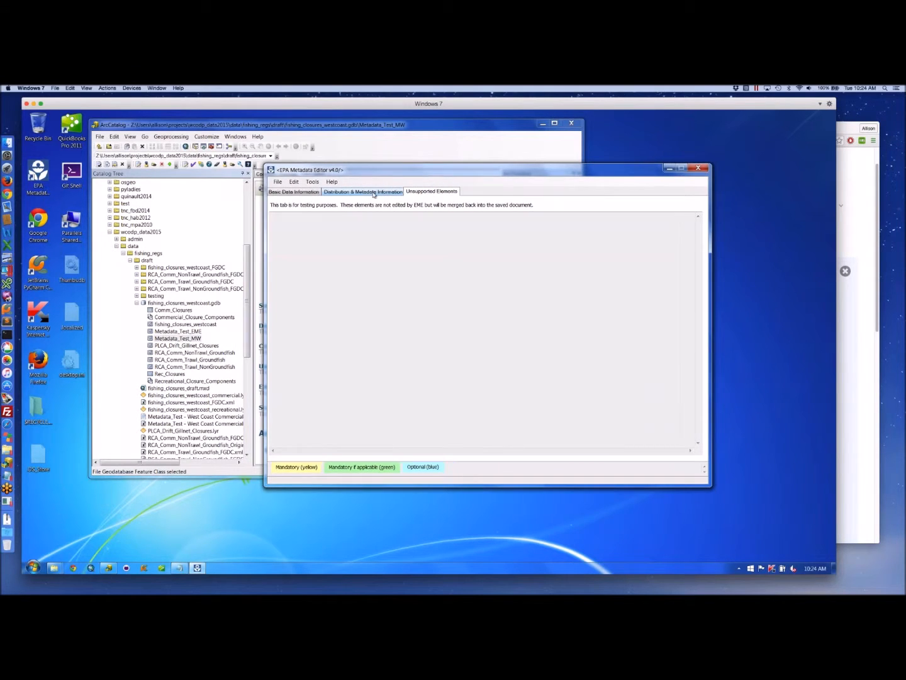
left_click(374, 192)
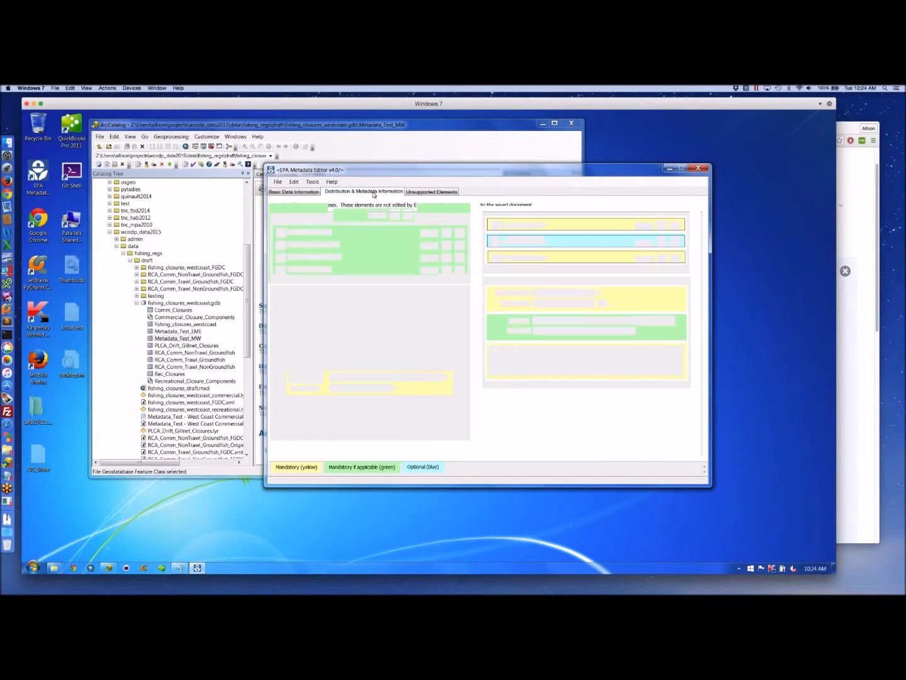
left_click(304, 192)
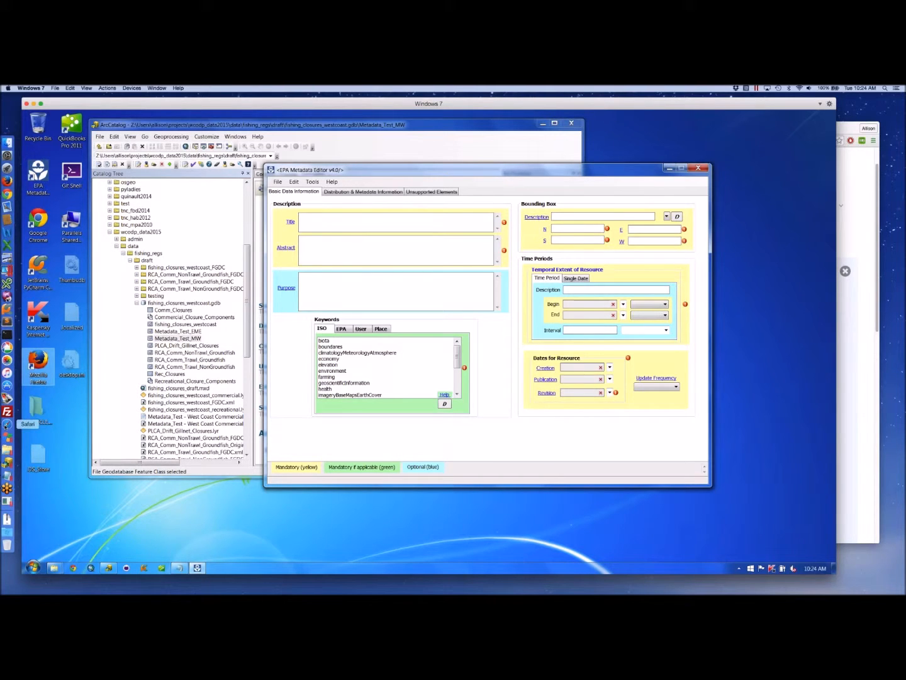
- Switch to the EPA Metadata Editor website in Safari, review the EME Resources list, and minimize the window
right_click(6, 425)
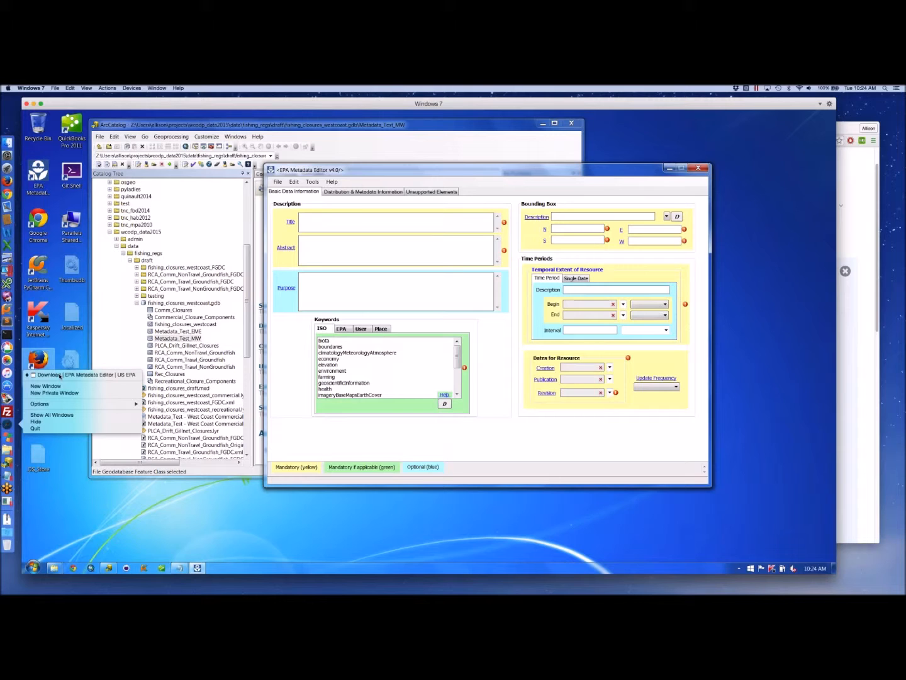
left_click(60, 375)
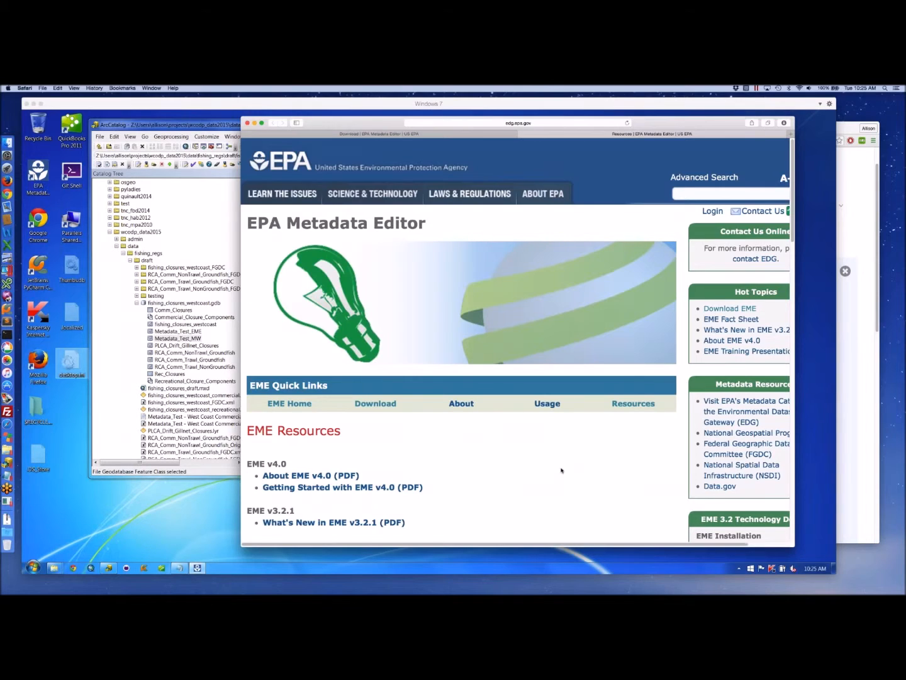
scroll(561, 470, "down", 3)
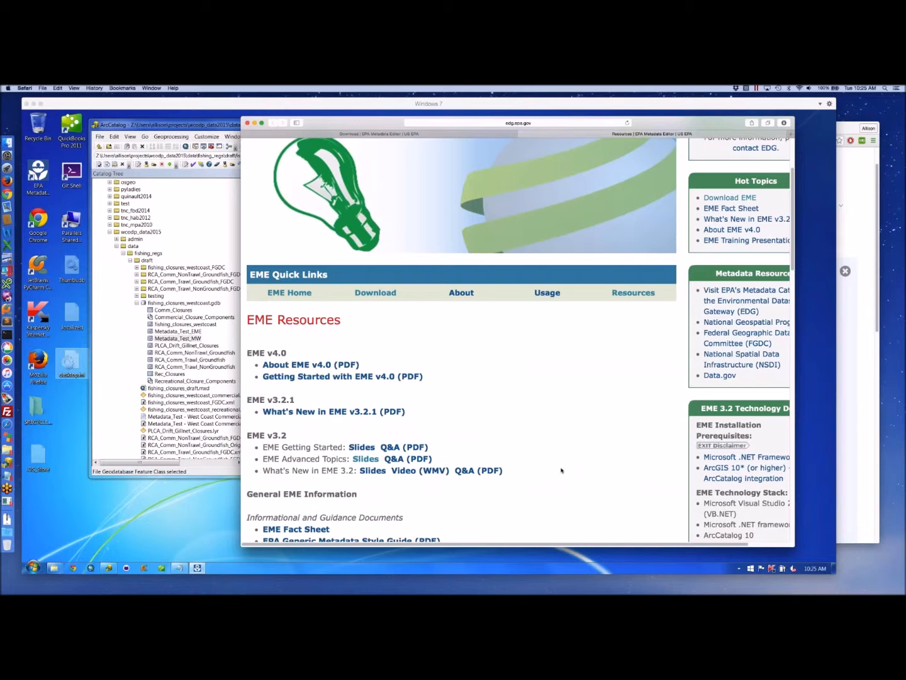
scroll(561, 469, "down", 3)
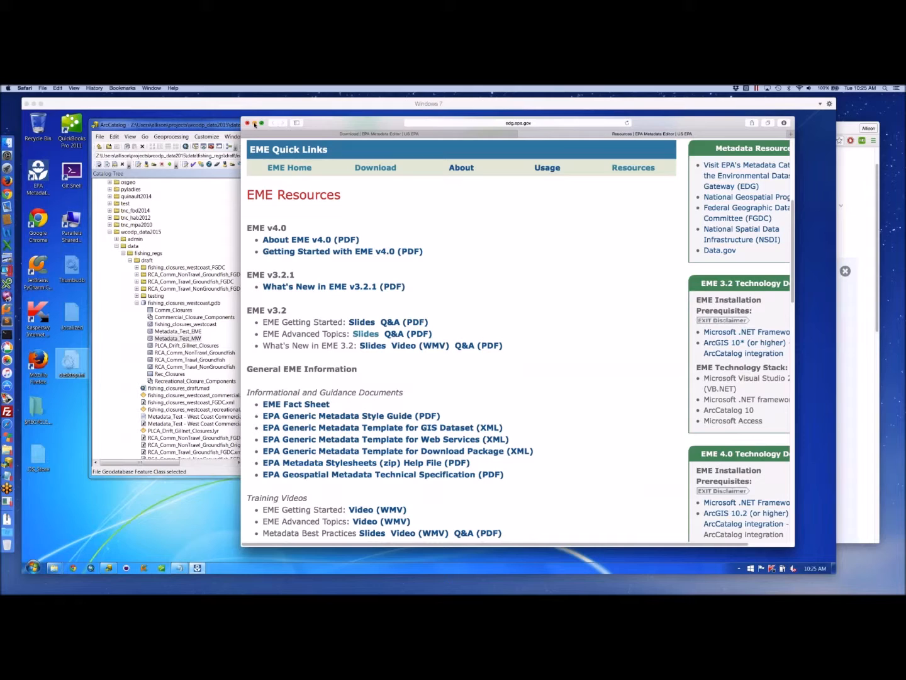
left_click(254, 123)
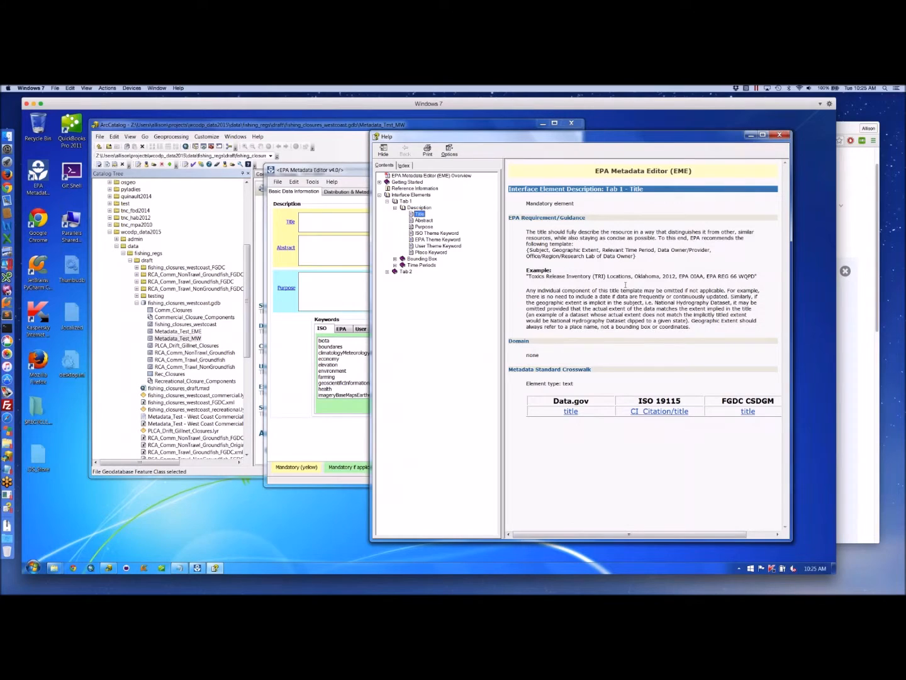
- Close the help entry for the Title element and look over the two main metadata forms
left_click(779, 134)
left_click(779, 135)
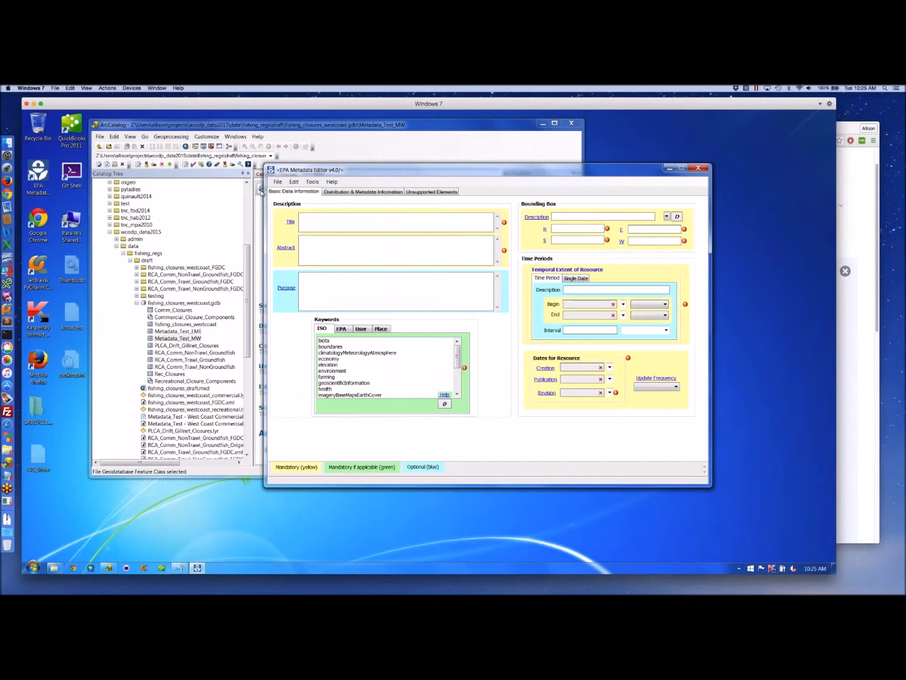
left_click(360, 192)
left_click(304, 192)
- Open the metadata record BlueWaterTaskForce_metadata.xml from the surfrider folder
left_click(278, 183)
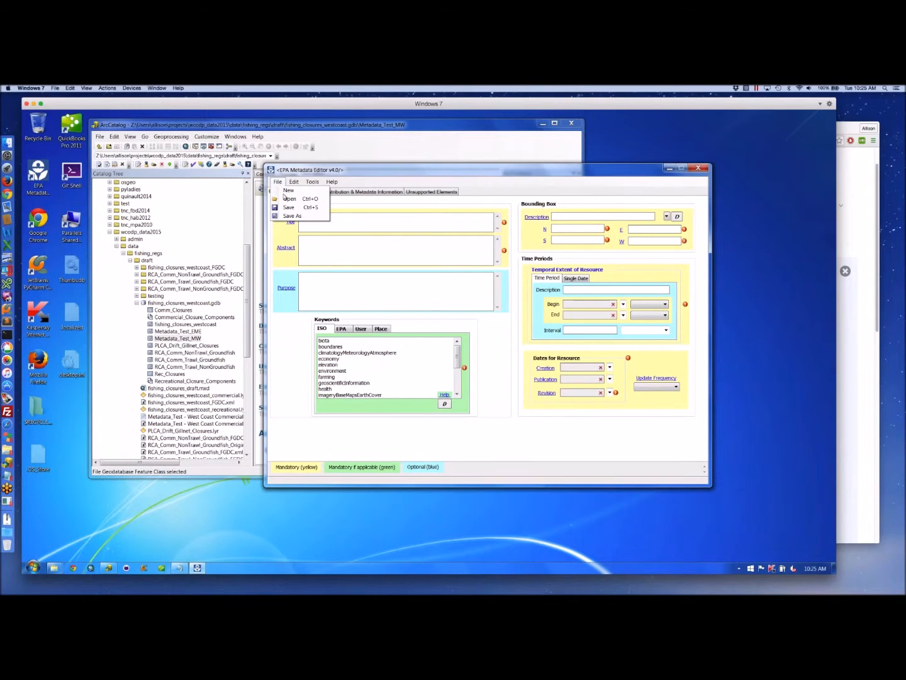
left_click(289, 199)
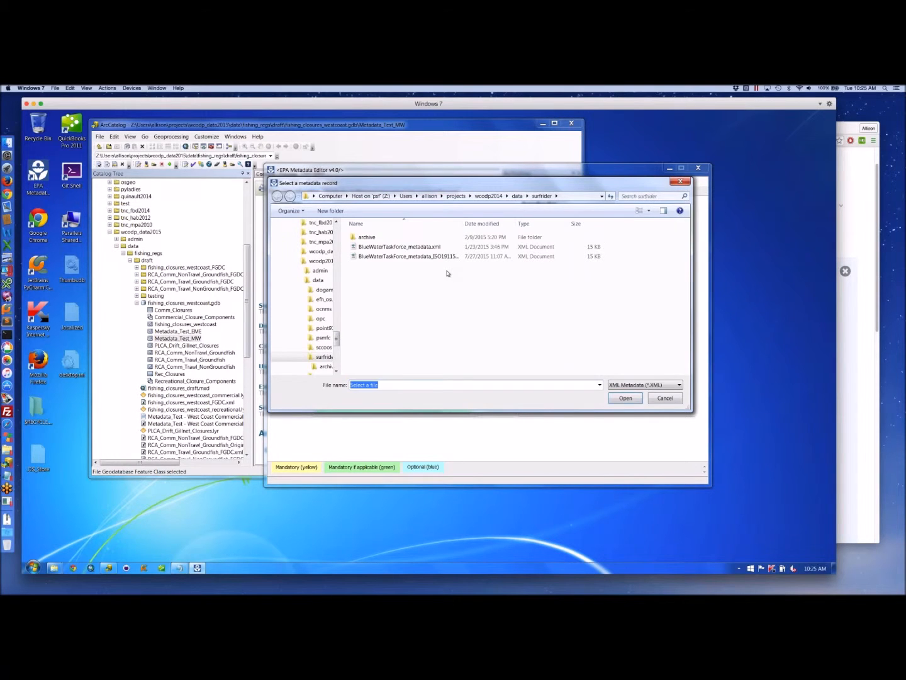
left_click(399, 247)
left_click(626, 397)
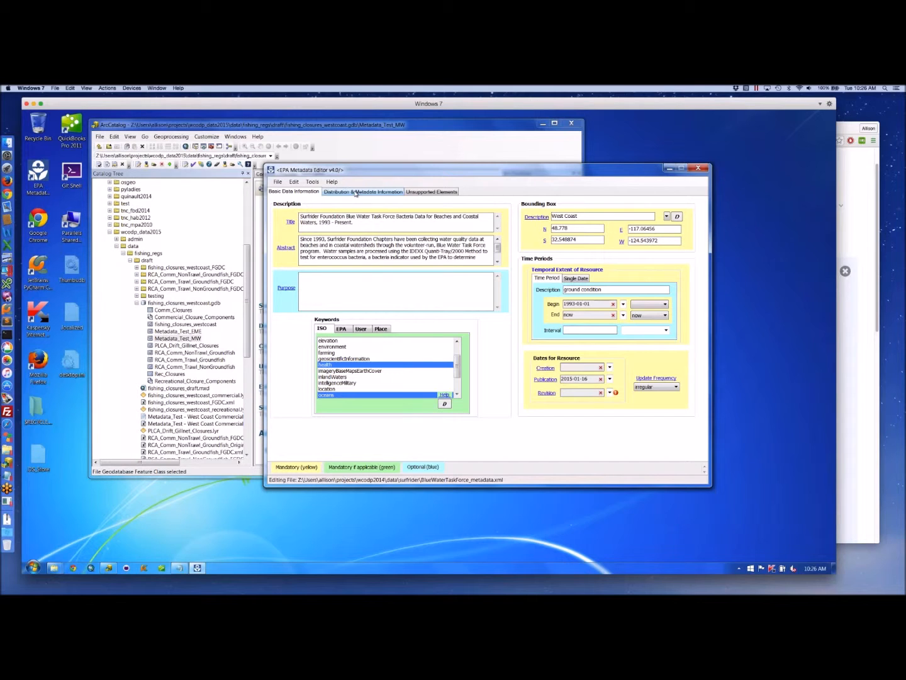
- View the record's distribution and metadata information, read the help on Digital Transfer Options, and close it
left_click(356, 192)
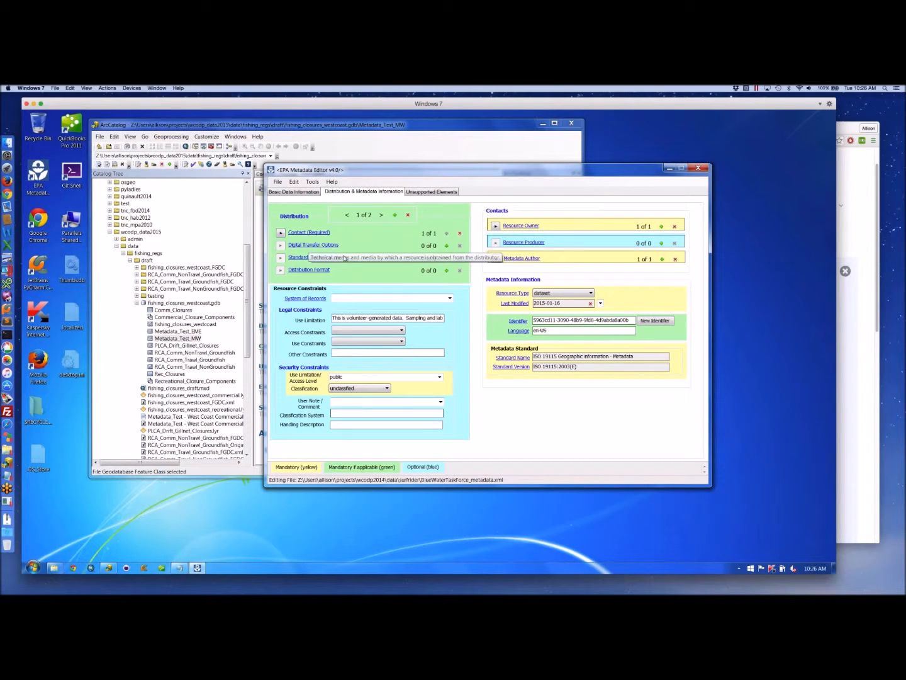
left_click(308, 246)
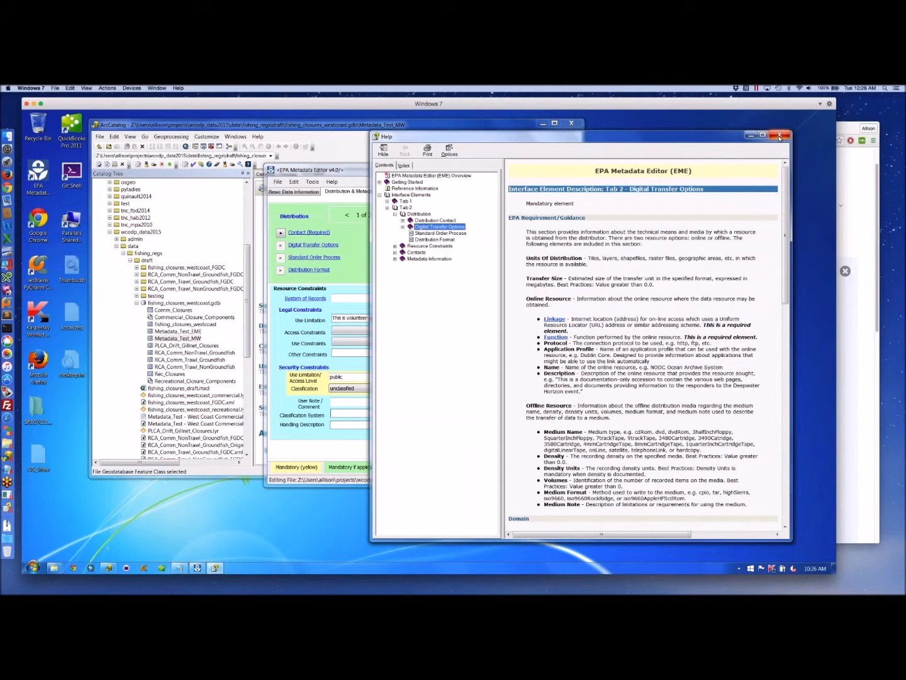
left_click(779, 136)
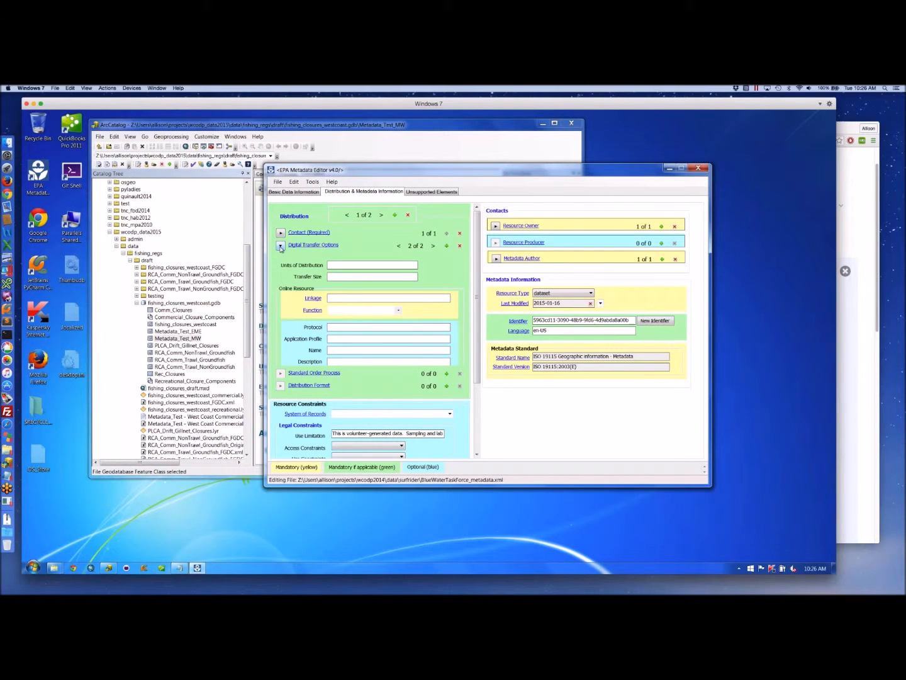
- Look through the blank digital transfer option entries of the first distribution and delete them
left_click(280, 246)
left_click(280, 246)
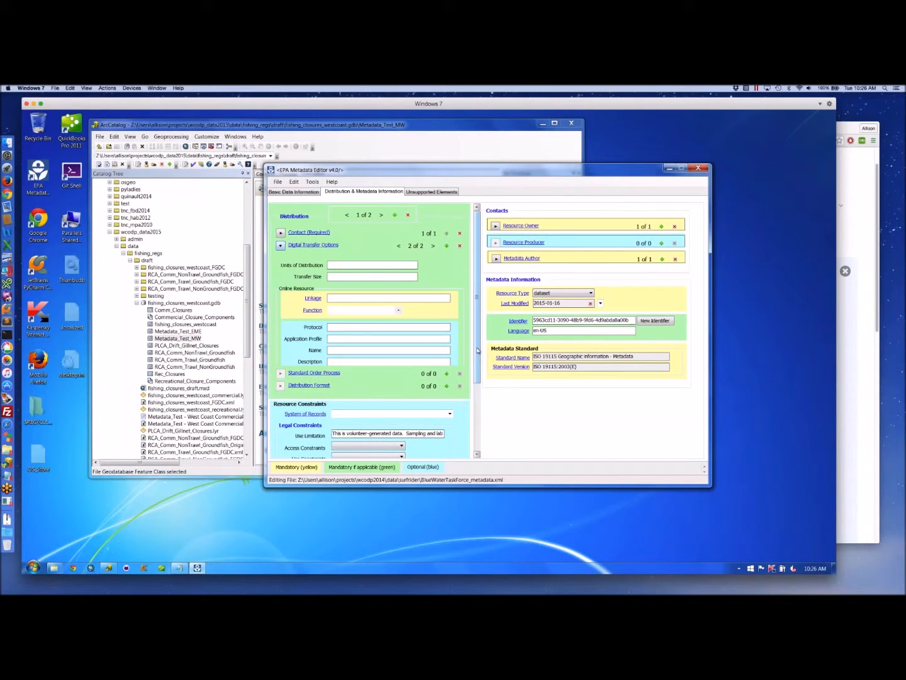
mouse_move(476, 349)
left_mouse_down()
mouse_move(477, 369)
mouse_move(476, 343)
left_mouse_up()
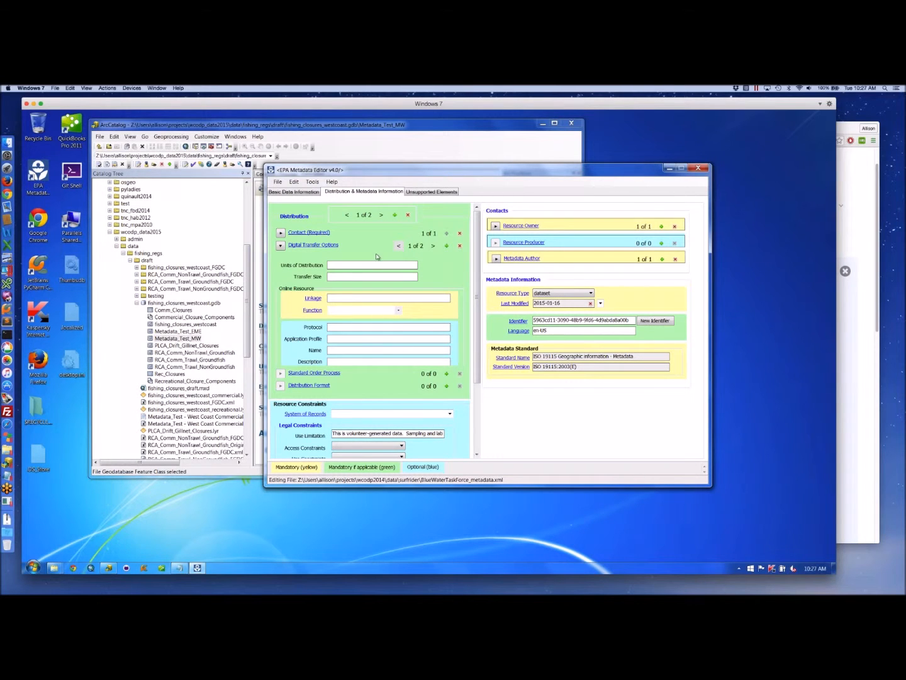
left_click(458, 246)
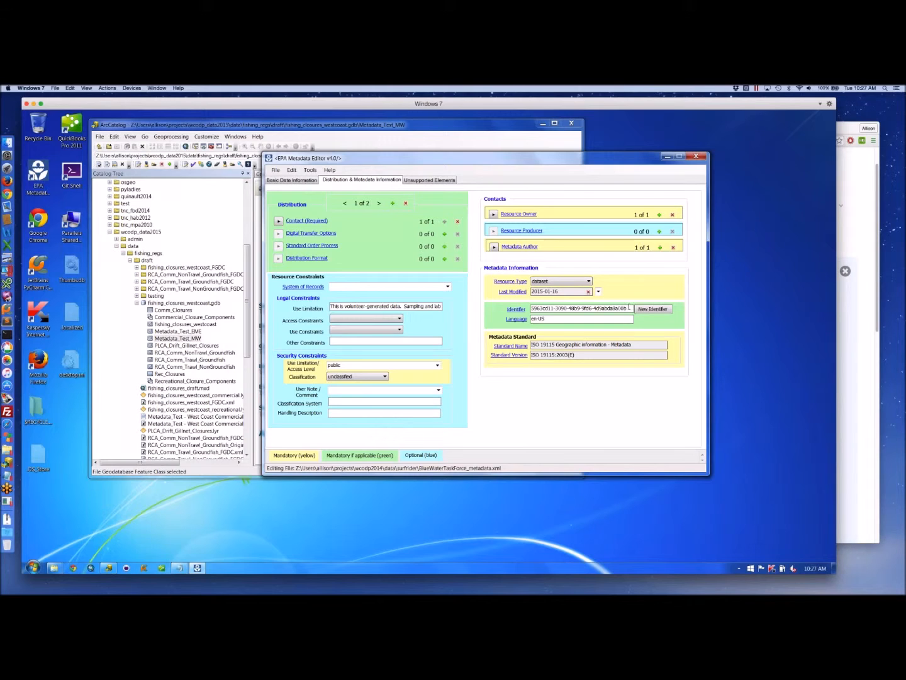
- Generate a new identifier for the metadata record
mouse_move(515, 311)
left_click(660, 309)
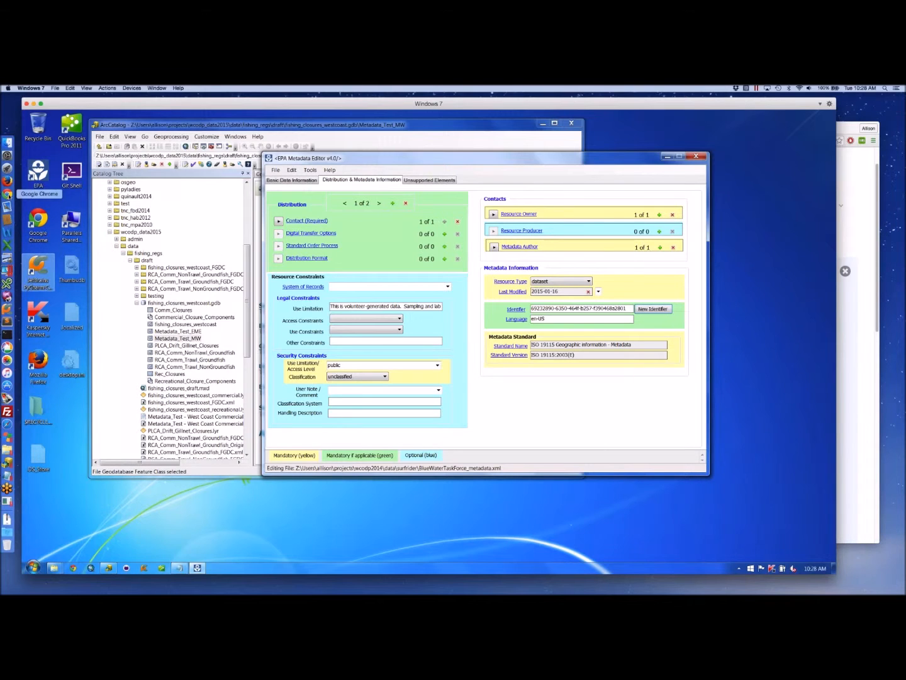
- Switch to the Chrome window showing the Metadata page of the West Coast Ocean Data Portal Knowledge Base documentation
right_click(8, 195)
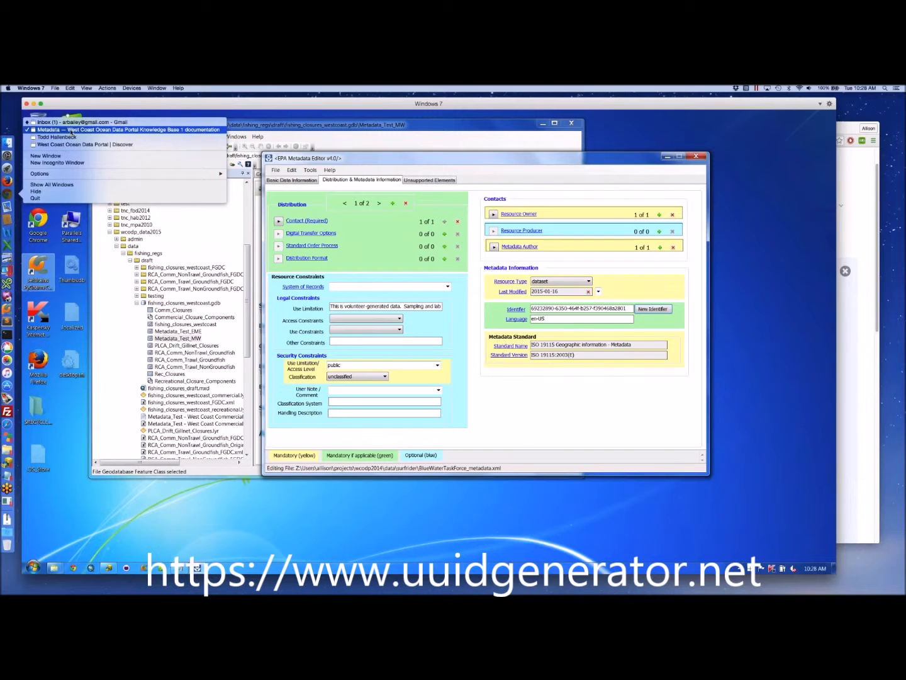
left_click(71, 130)
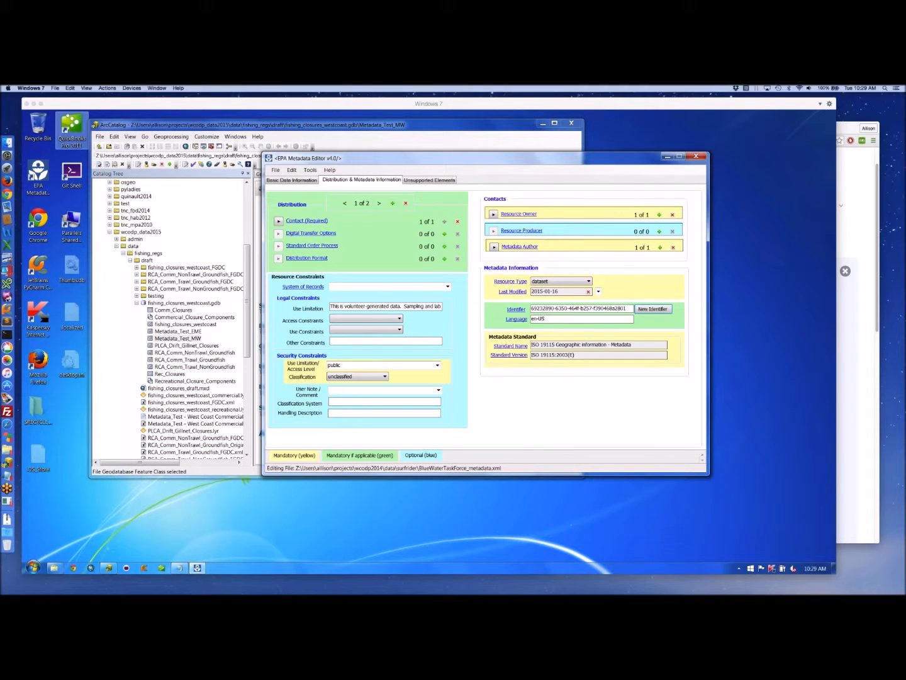
- Review the ISO, EPA and User keyword lists in the record's basic data information
left_click(291, 180)
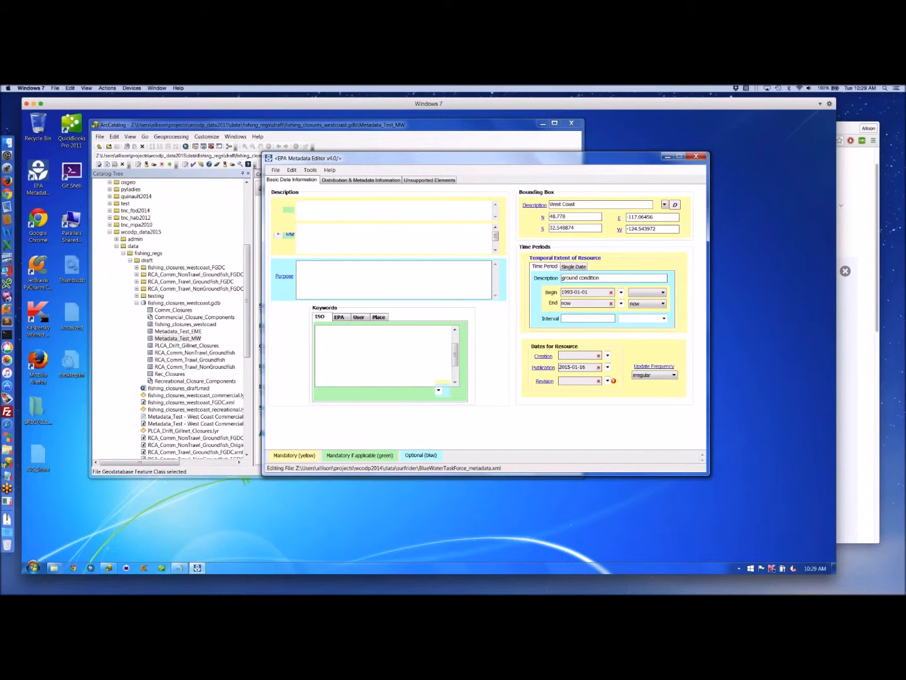
left_click(291, 170)
left_click(409, 160)
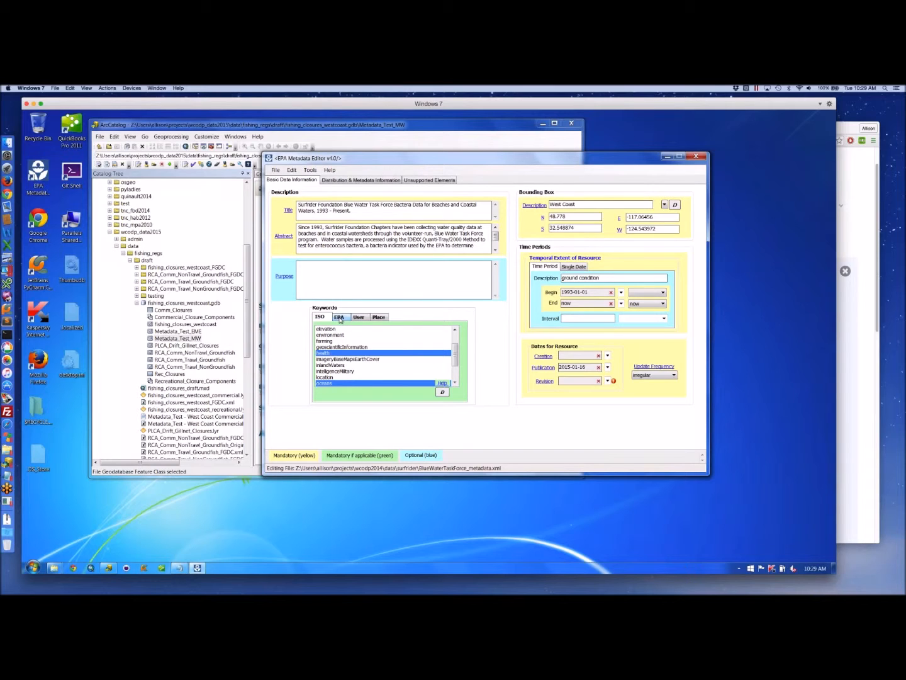
left_click(339, 317)
left_click(360, 317)
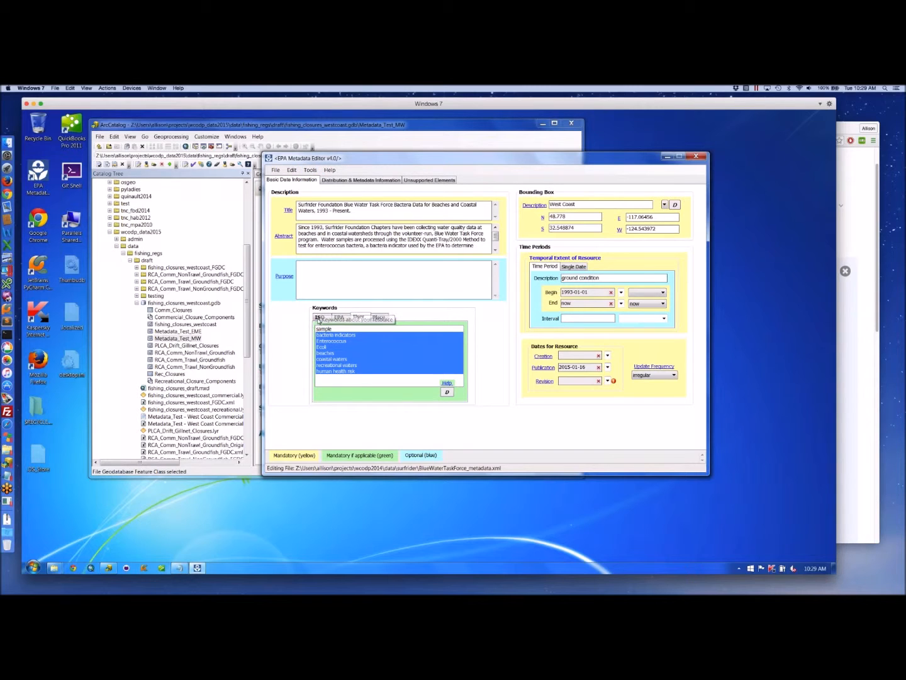
left_click(320, 318)
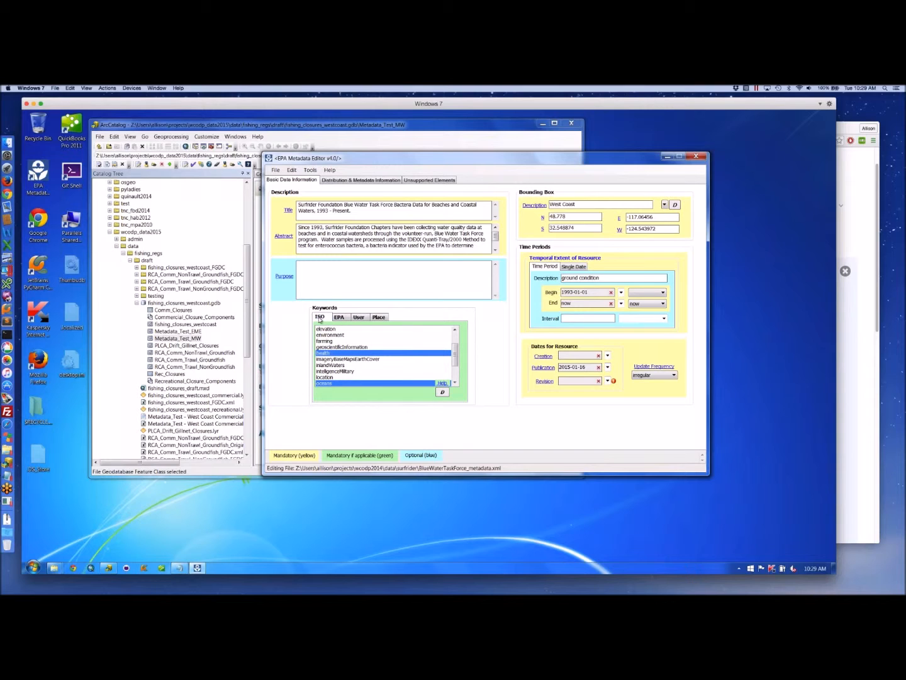
mouse_move(454, 363)
left_mouse_down()
mouse_move(455, 371)
mouse_move(455, 340)
left_mouse_up()
left_click(340, 318)
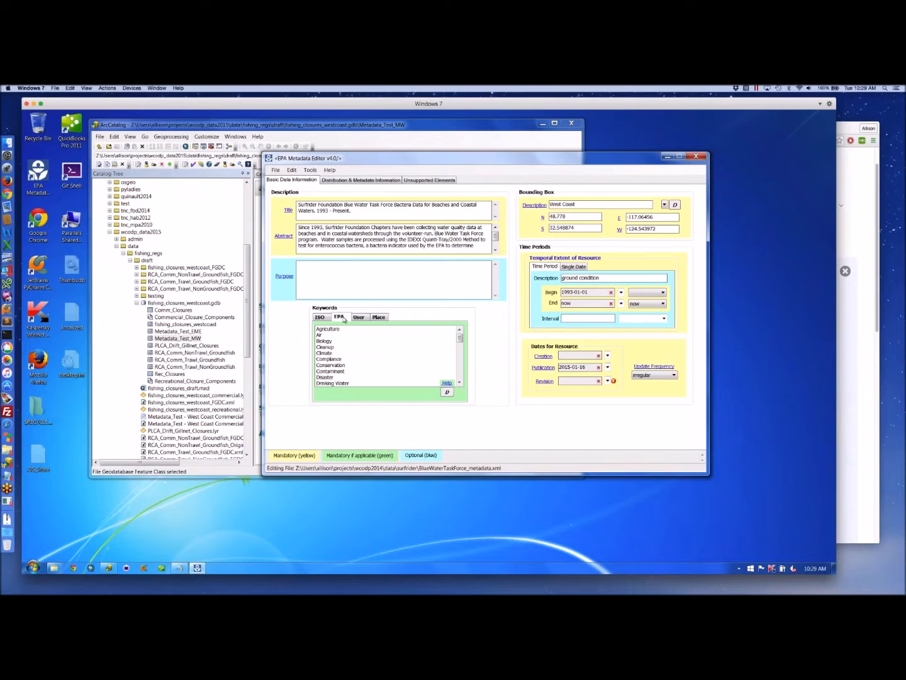
left_click(357, 318)
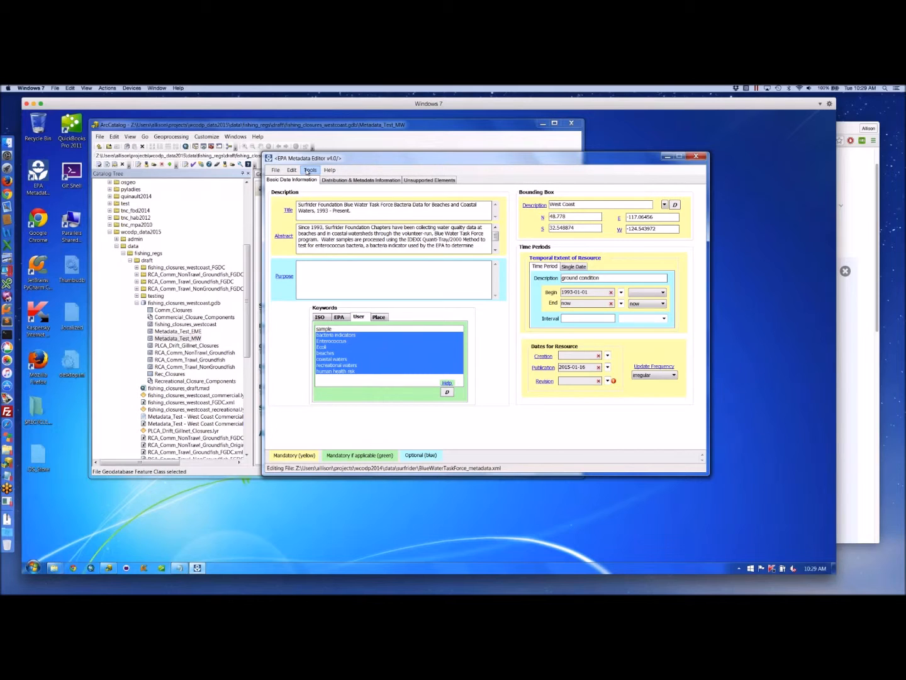
- Open the editor's database in an enlarged window and look through the Contact_Information table
left_click(307, 170)
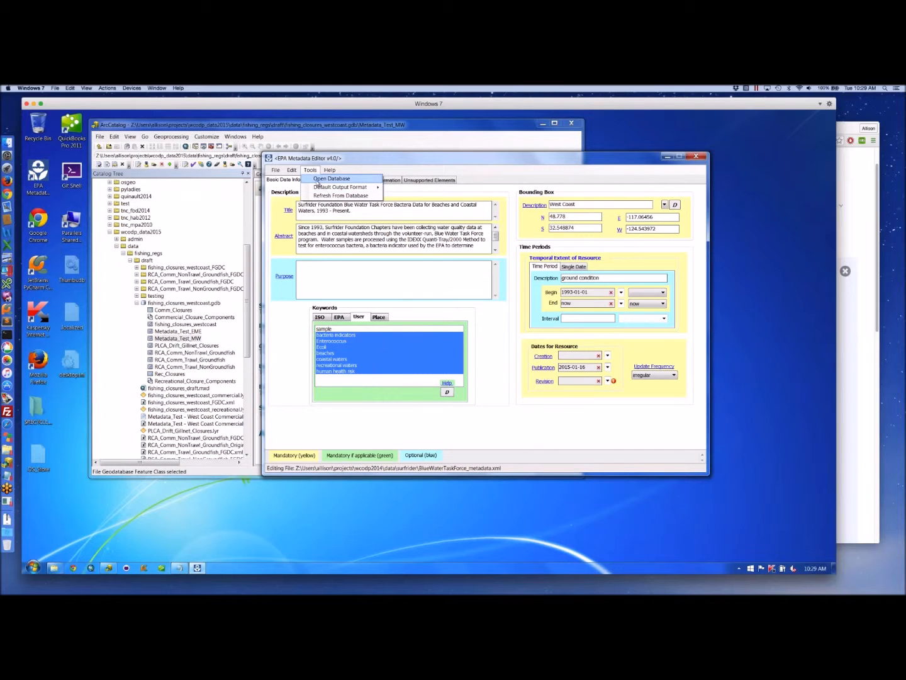
left_click(316, 179)
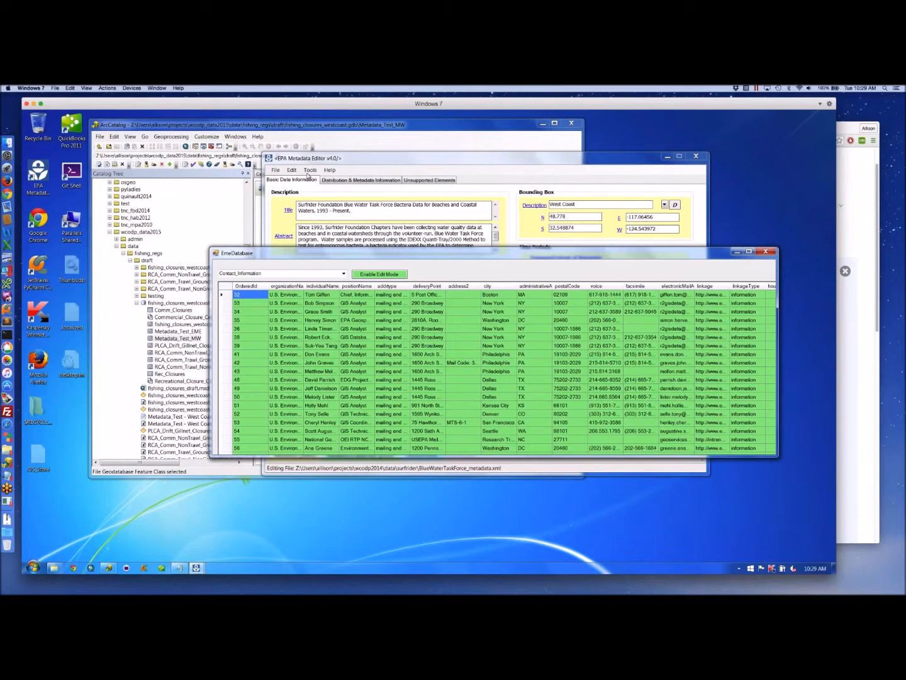
left_click(310, 170)
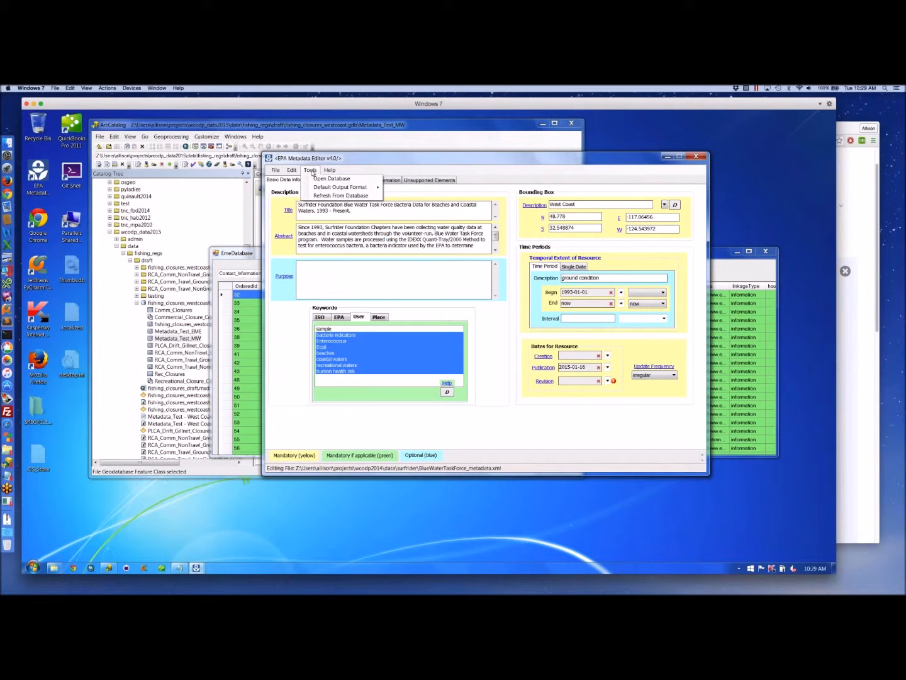
left_click(327, 178)
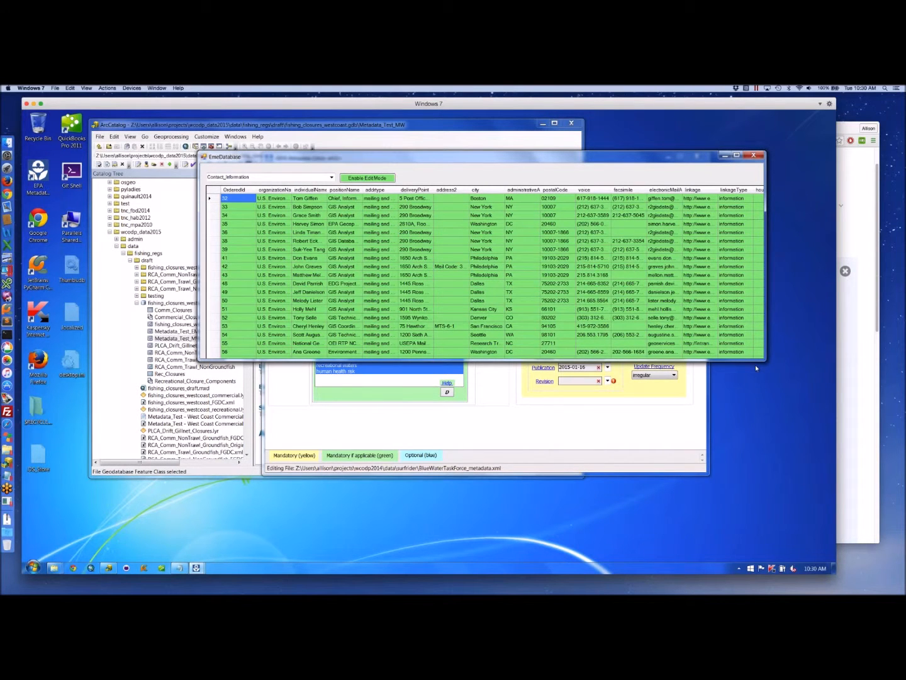
left_click_drag(756, 366, 794, 485)
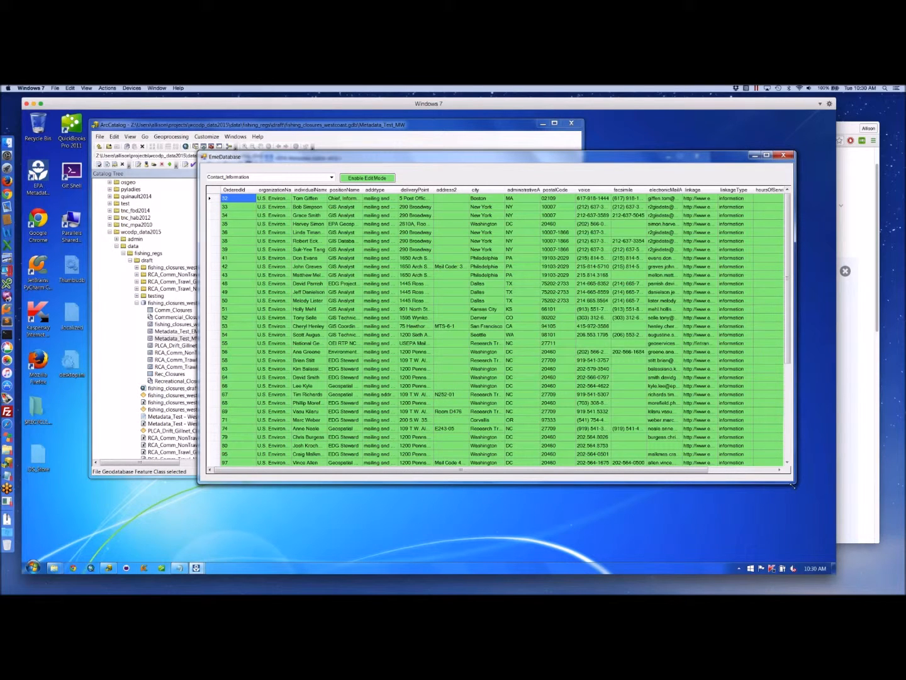
left_click_drag(793, 485, 790, 511)
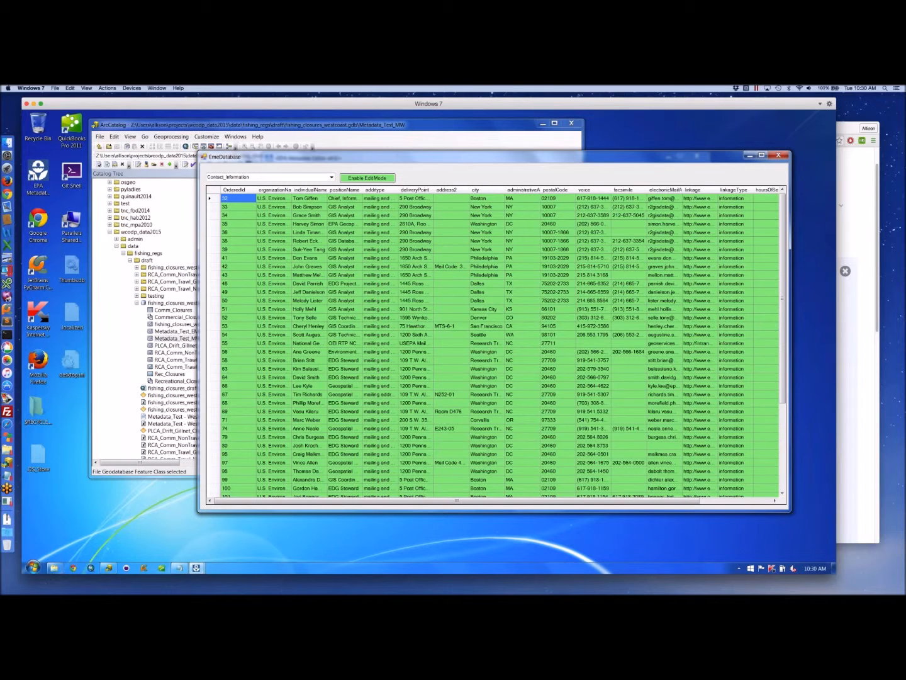
scroll(783, 210, "down", 5)
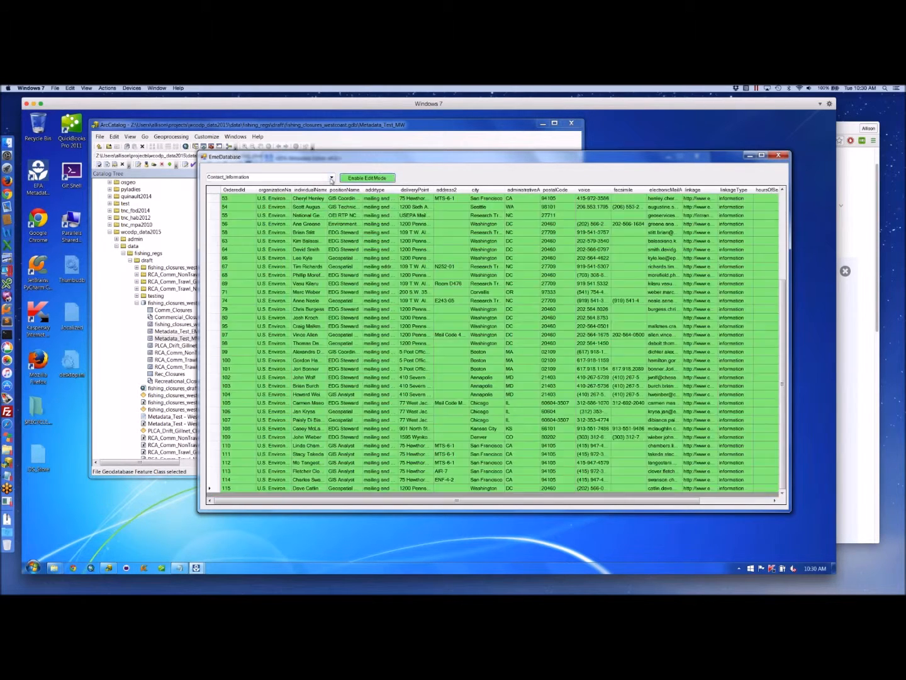
- Show the KeywordsUser table, turn its edit mode on and off, and close the database
left_click(331, 178)
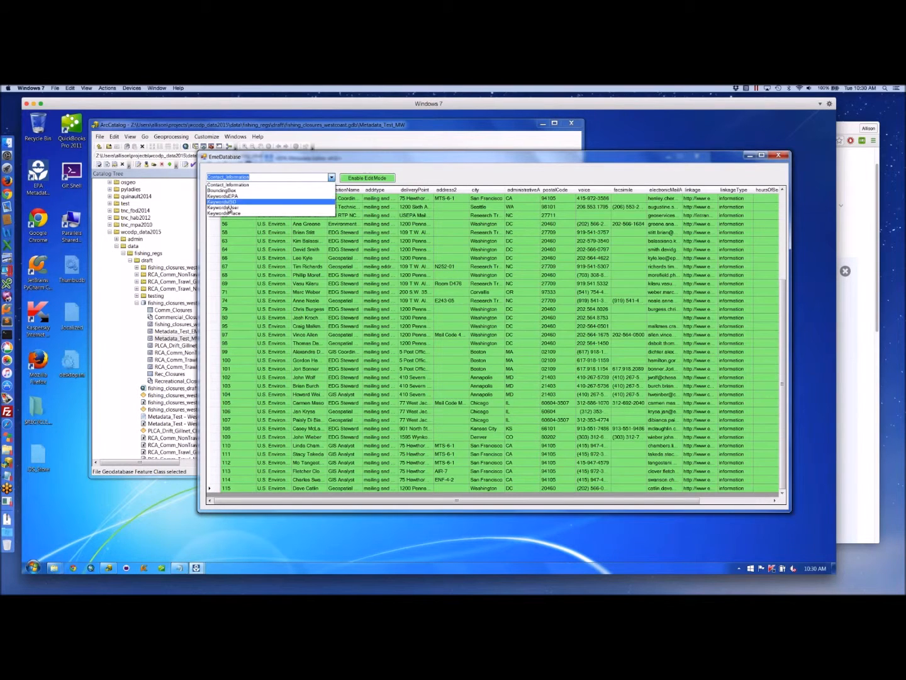
left_click(228, 207)
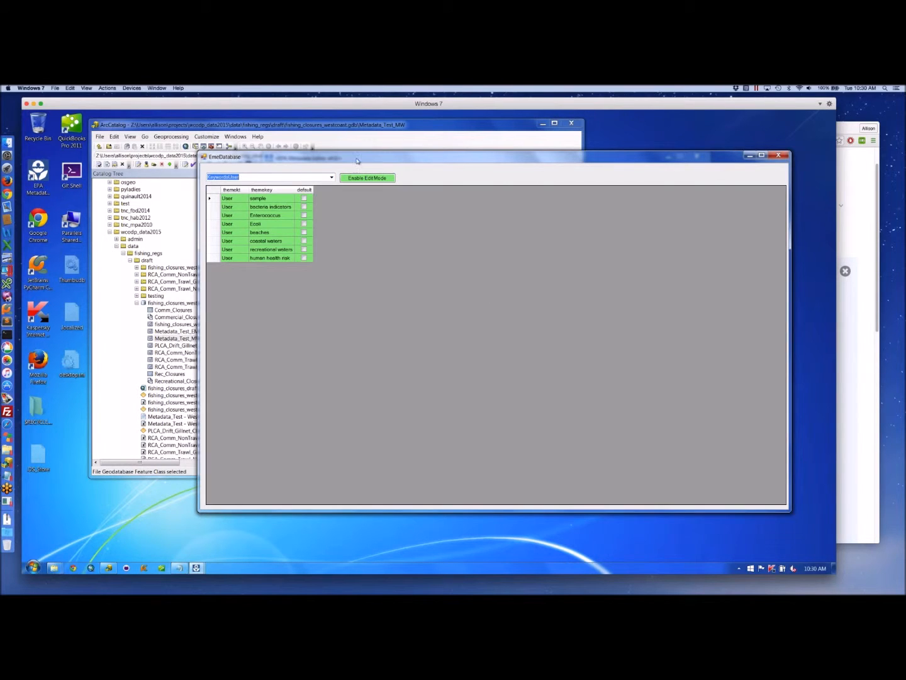
left_click(364, 179)
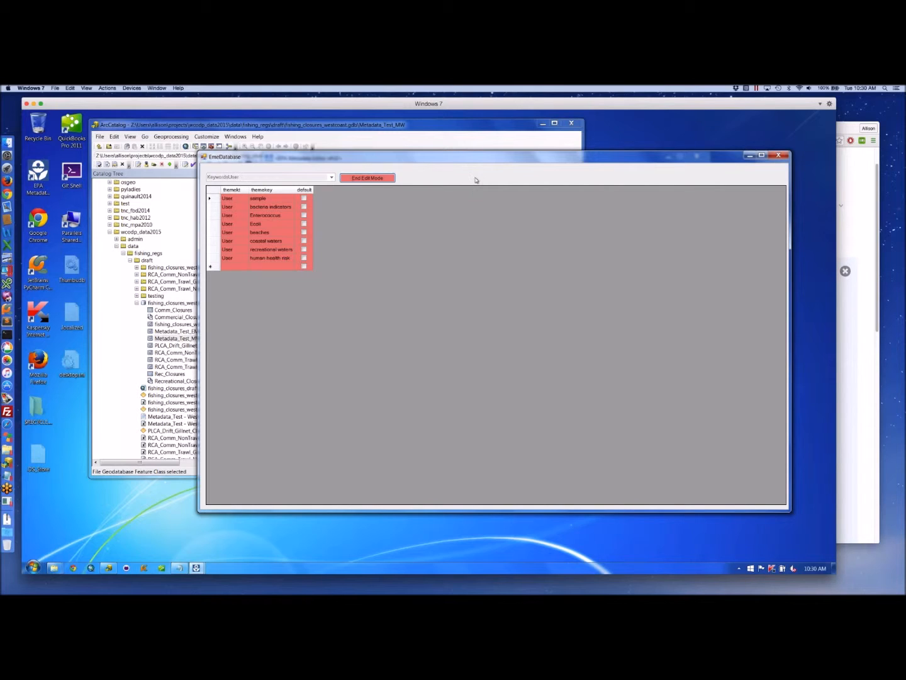
left_click(367, 179)
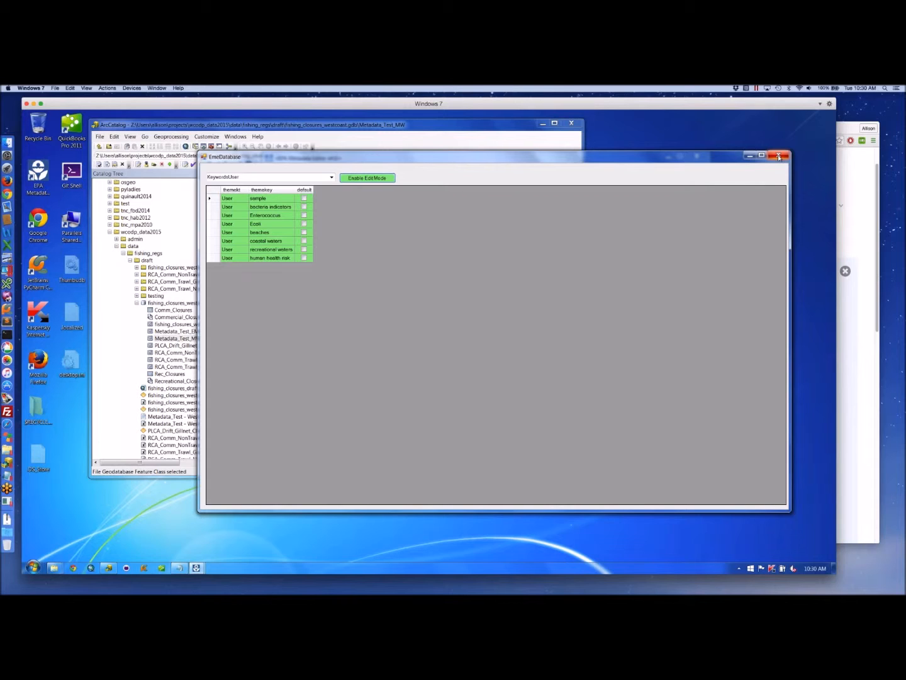
left_click(778, 156)
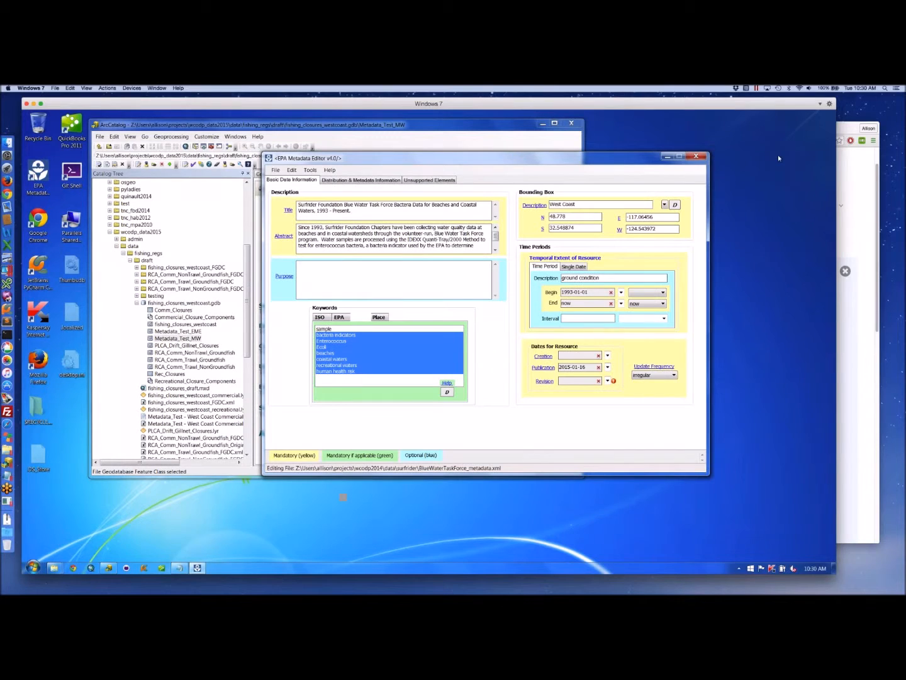
left_click(308, 170)
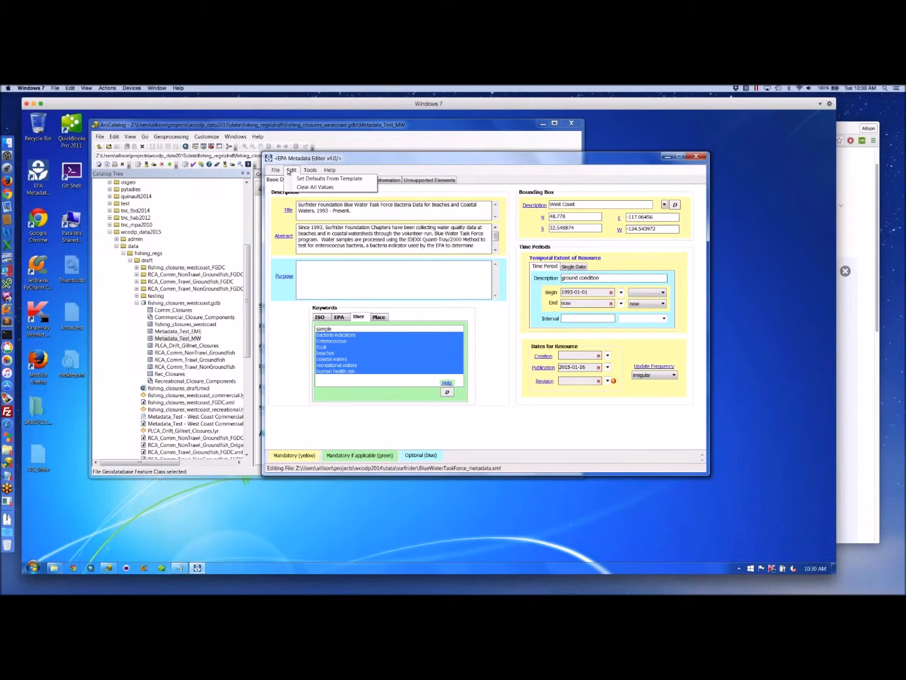
mouse_move(273, 172)
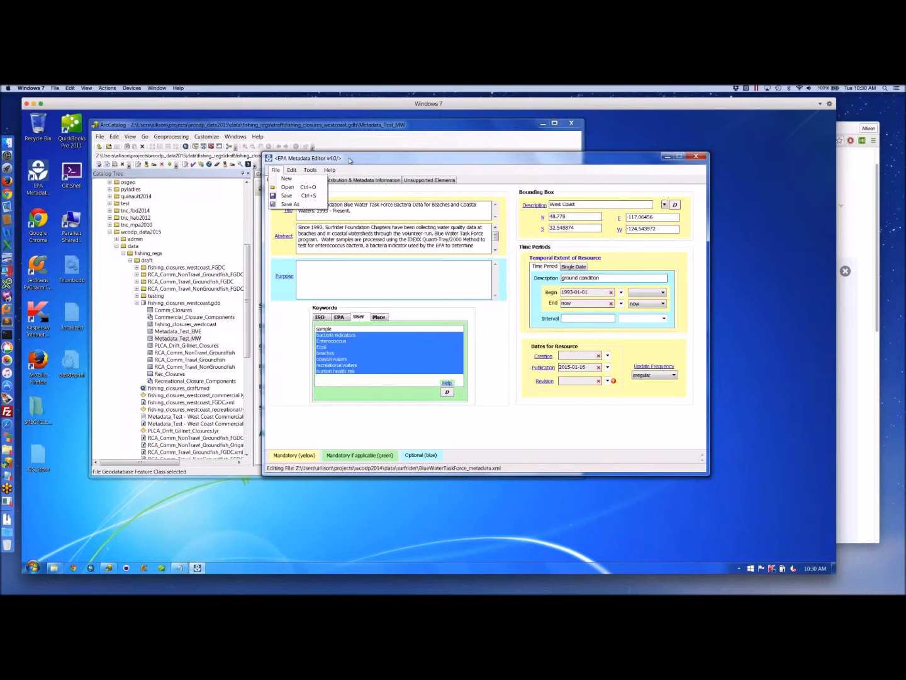
left_click(349, 161)
left_click(310, 170)
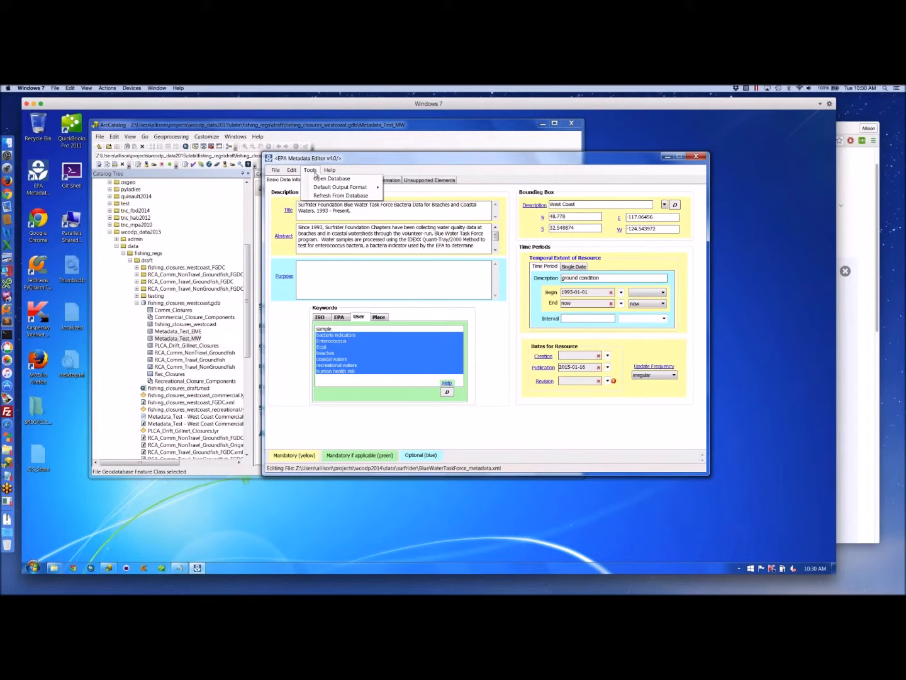
- View the Save As dialog for the metadata record in the surfrider folder and cancel it without saving
mouse_move(282, 173)
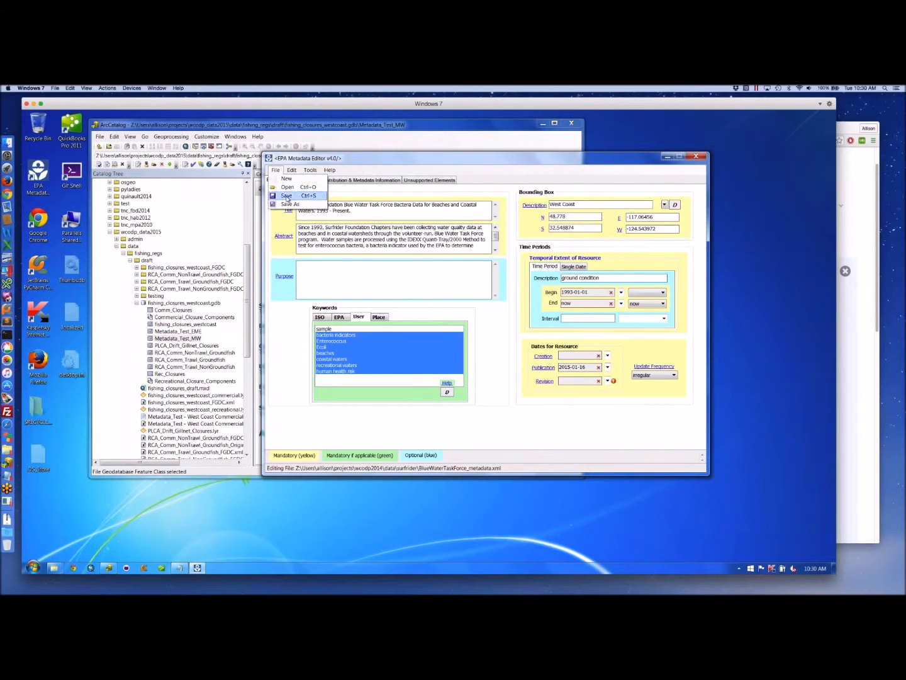
left_click(287, 205)
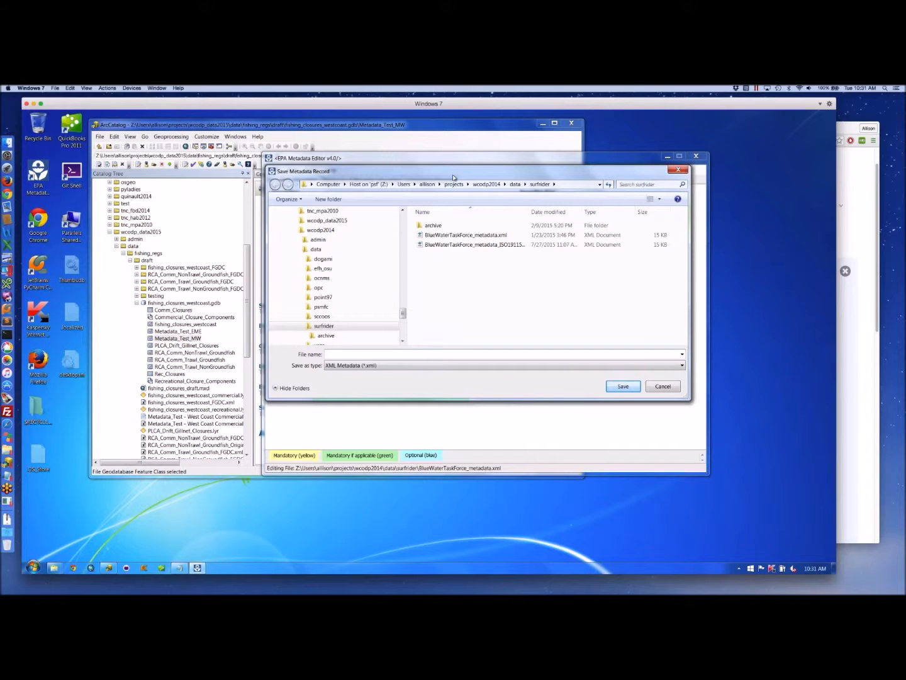
left_click_drag(453, 178, 478, 188)
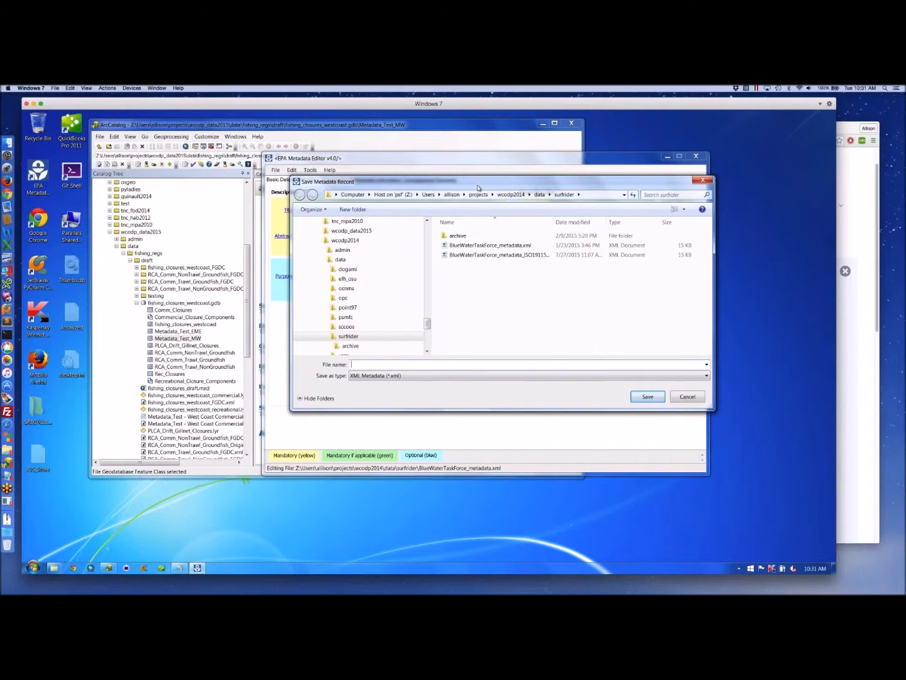
left_click_drag(478, 188, 524, 214)
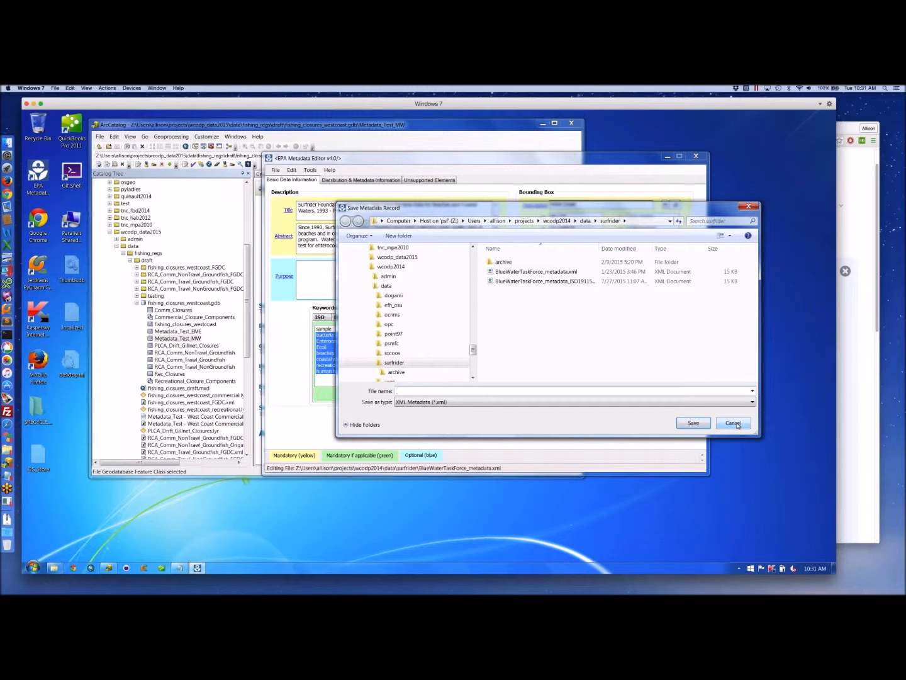
left_click(738, 425)
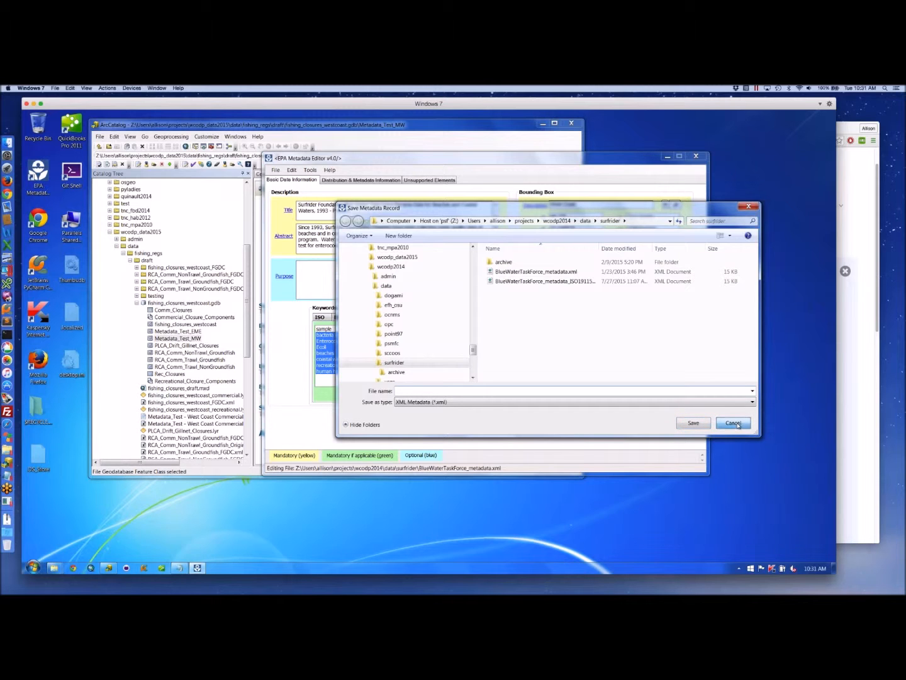